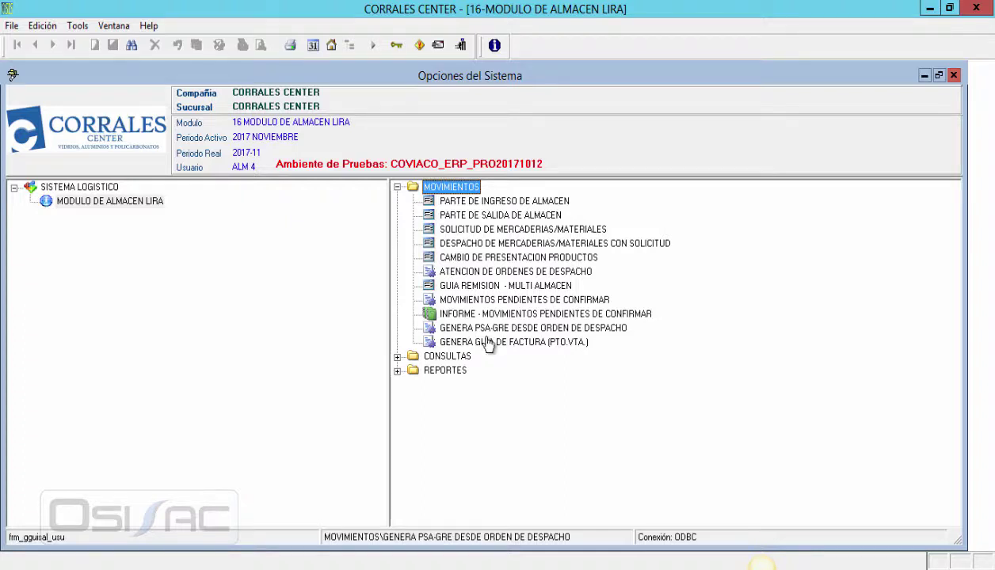
- Open the GENERA GUIA DE FACTURA (PTO.VTA.) form from the warehouse movements
click(487, 341)
click(523, 328)
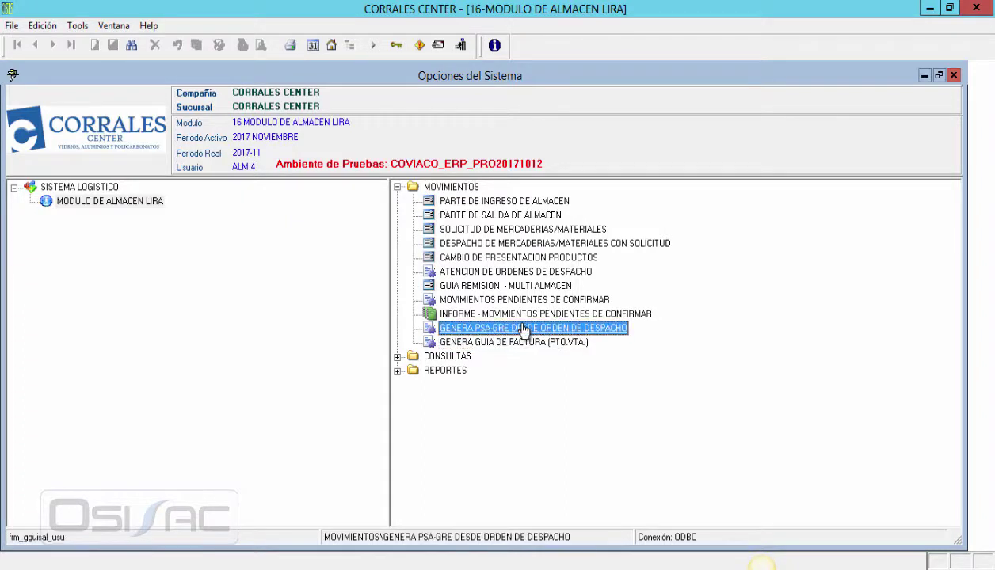
double_click(516, 342)
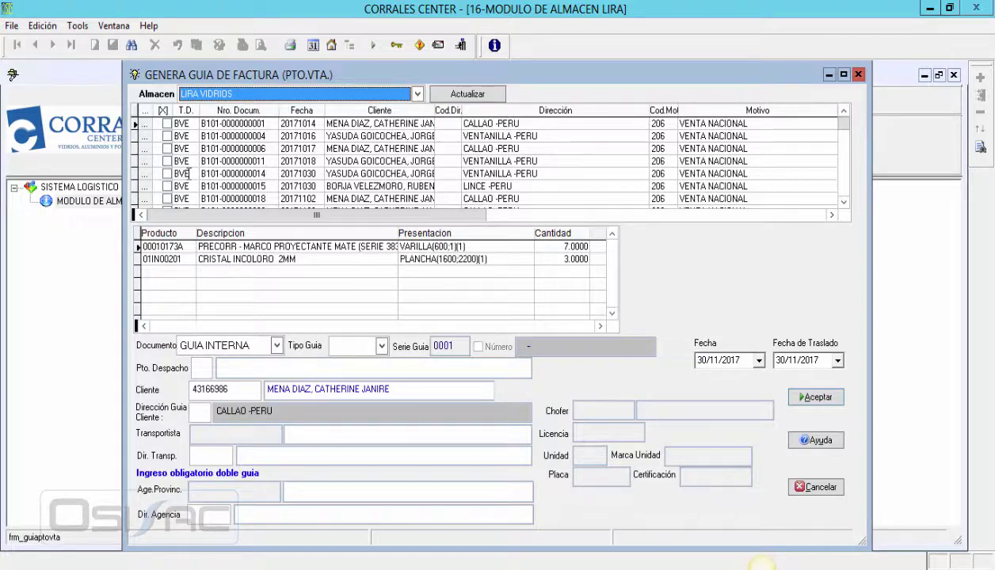
click(186, 185)
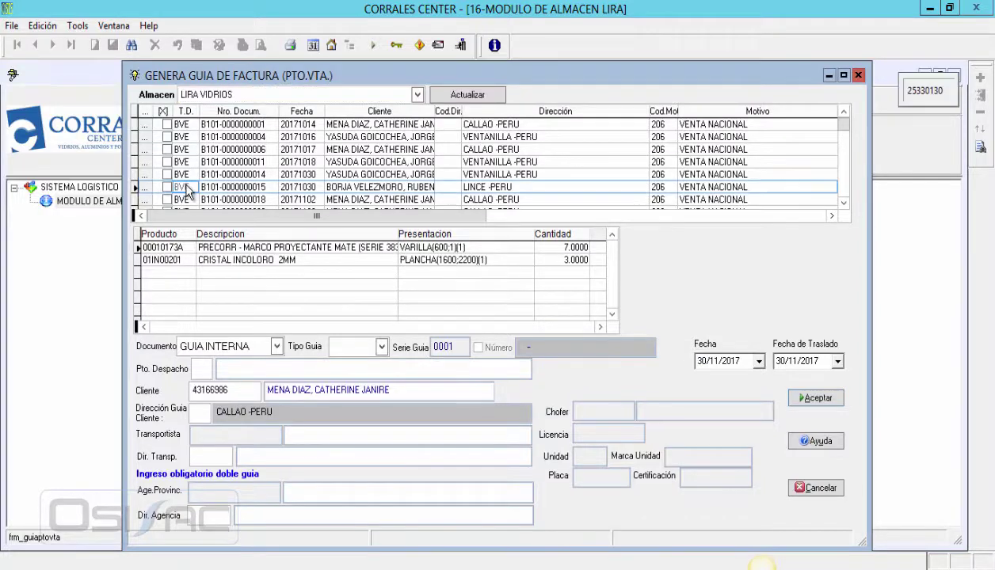
scroll(184, 186, down, 2)
scroll(185, 186, down, 3)
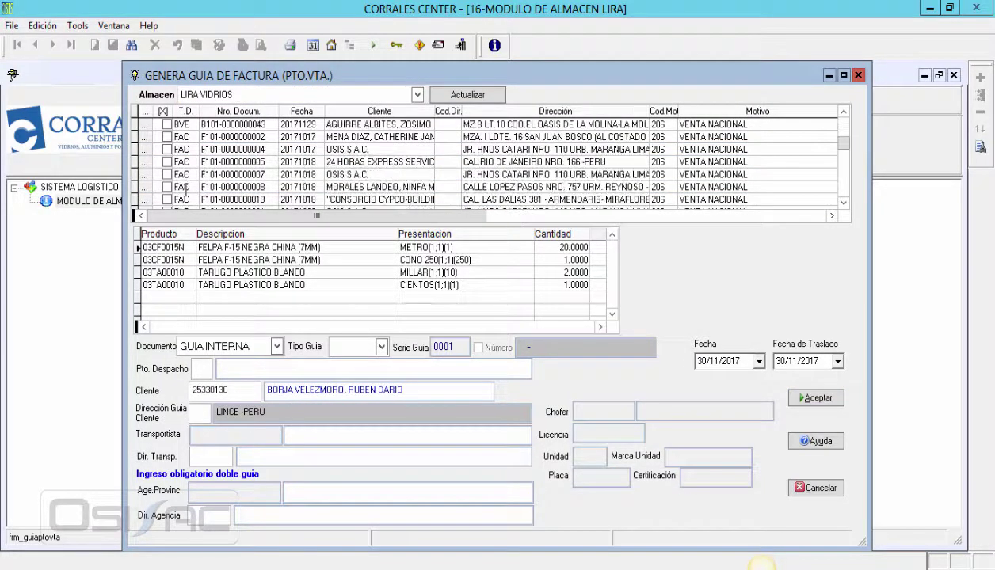
scroll(184, 190, down, 8)
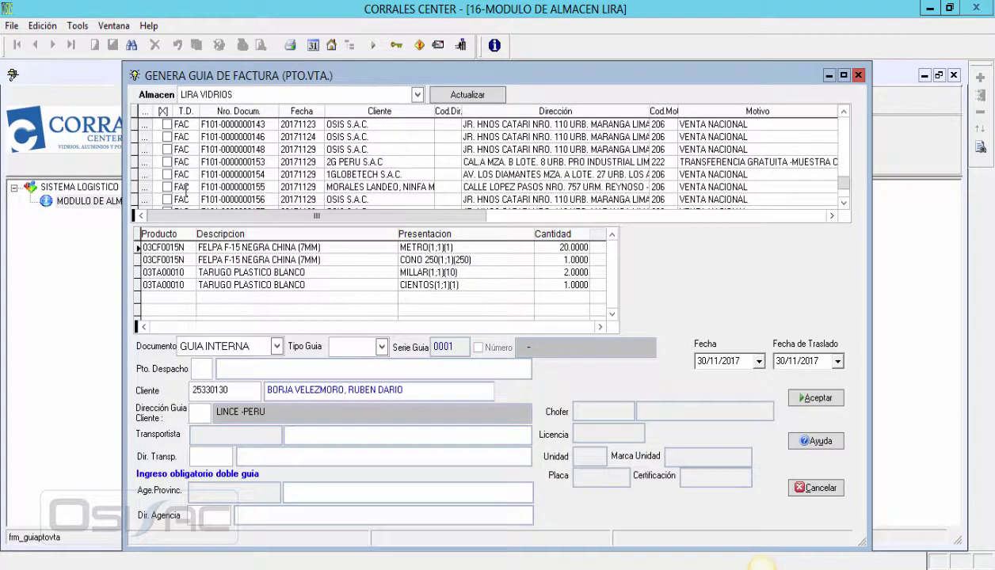
click(230, 187)
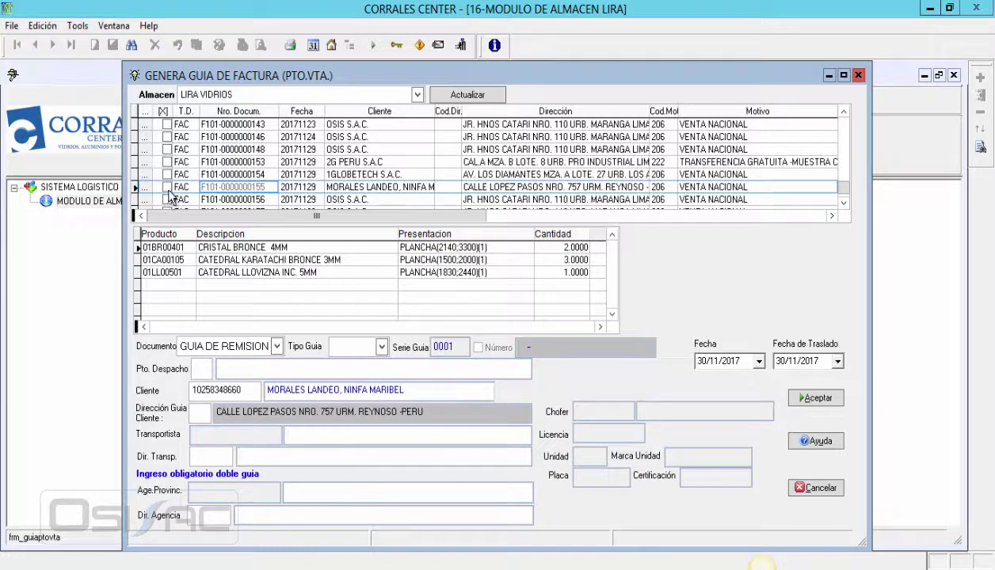
click(167, 190)
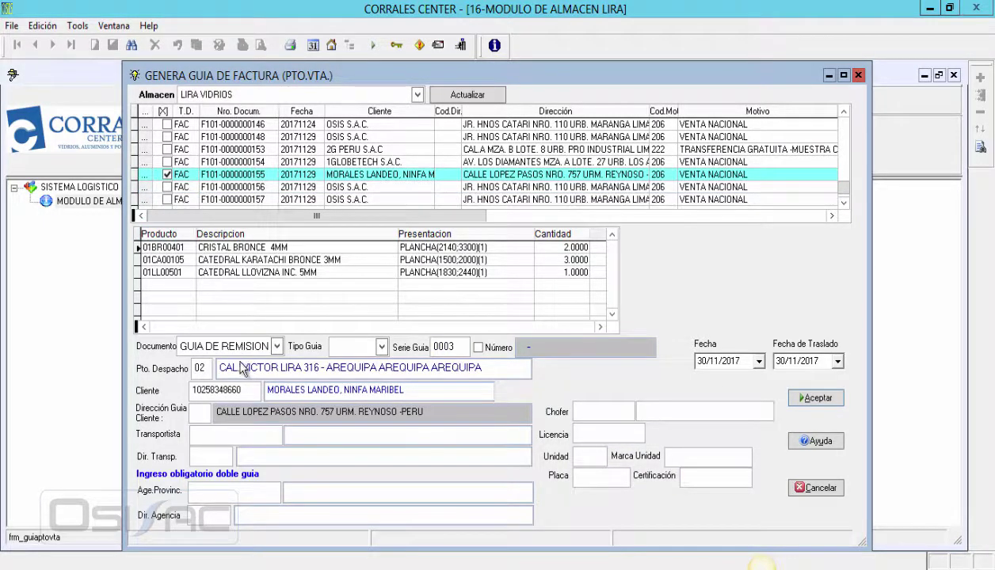
- Set the guide type to NORMAL and enable the Número option for the guide number
click(381, 347)
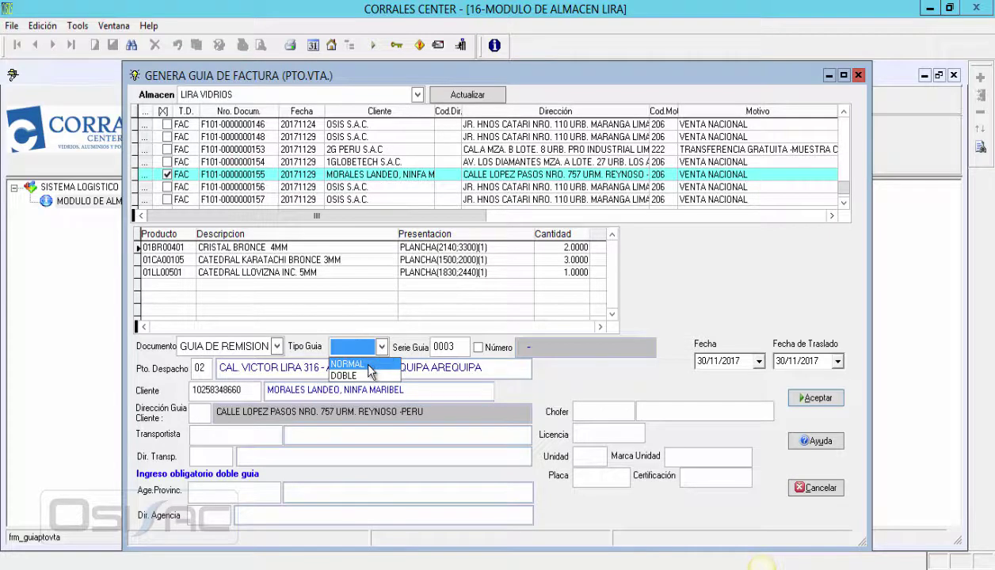
click(367, 365)
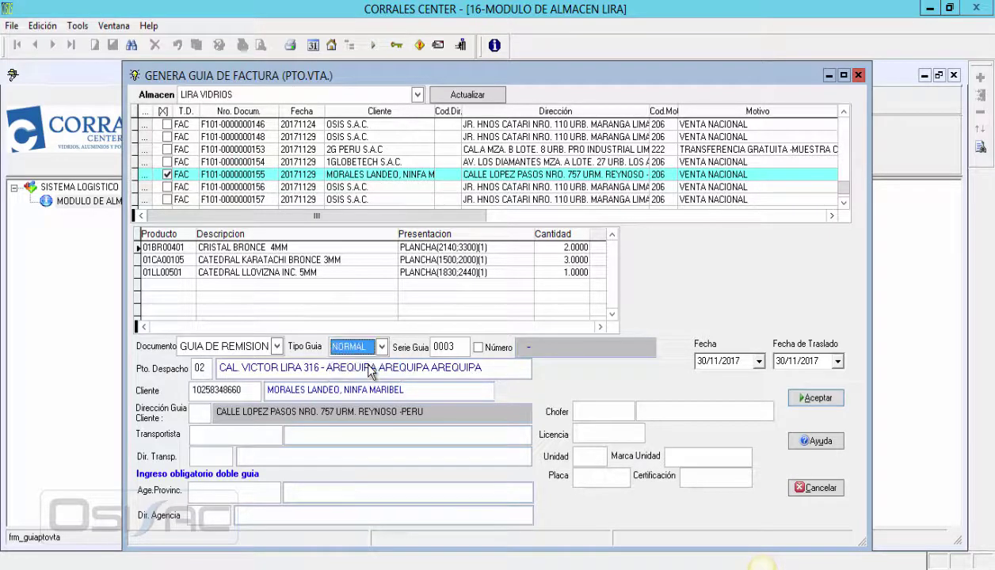
click(477, 347)
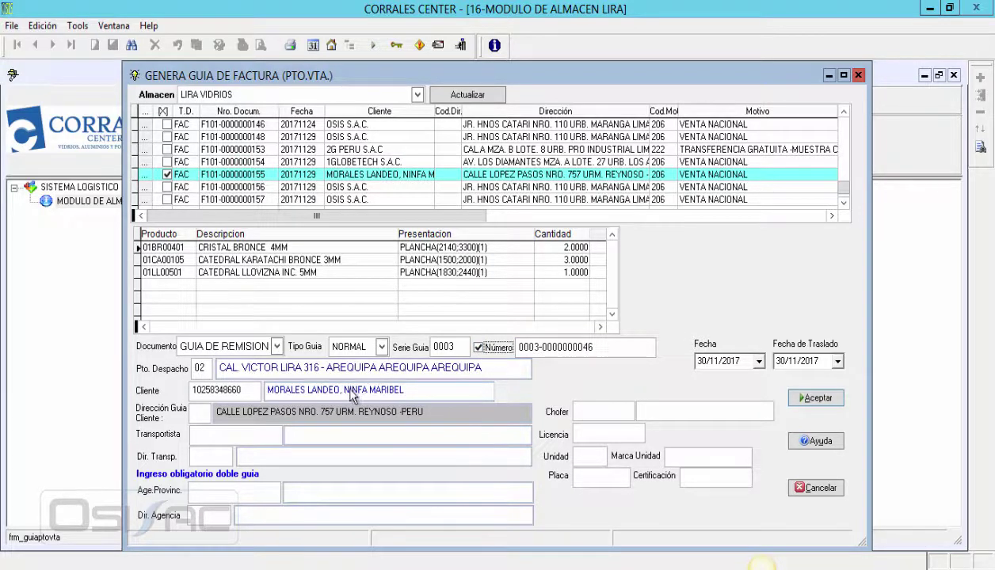
- Look up the carrier by name with "corp. de" and assign CORP. DE VIDRIOS Y ALUMINIOS CORRALES SAC as Transportista
click(222, 433)
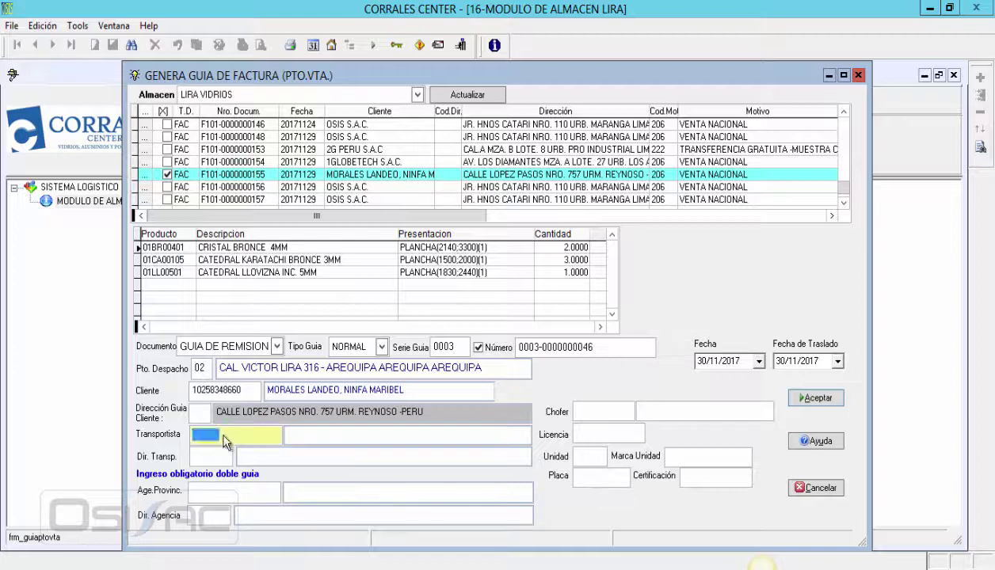
double_click(223, 433)
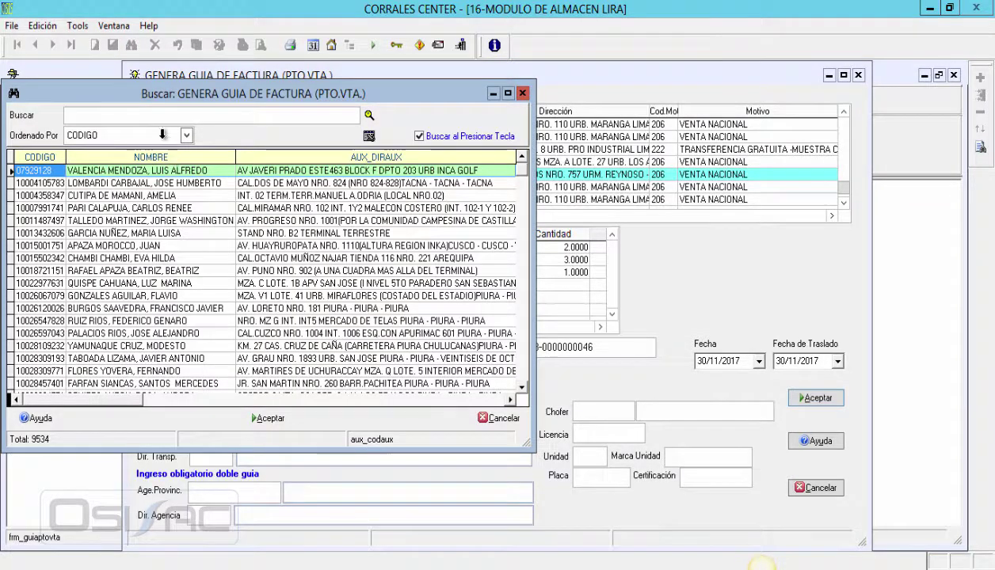
click(174, 157)
click(160, 114)
text(cor)
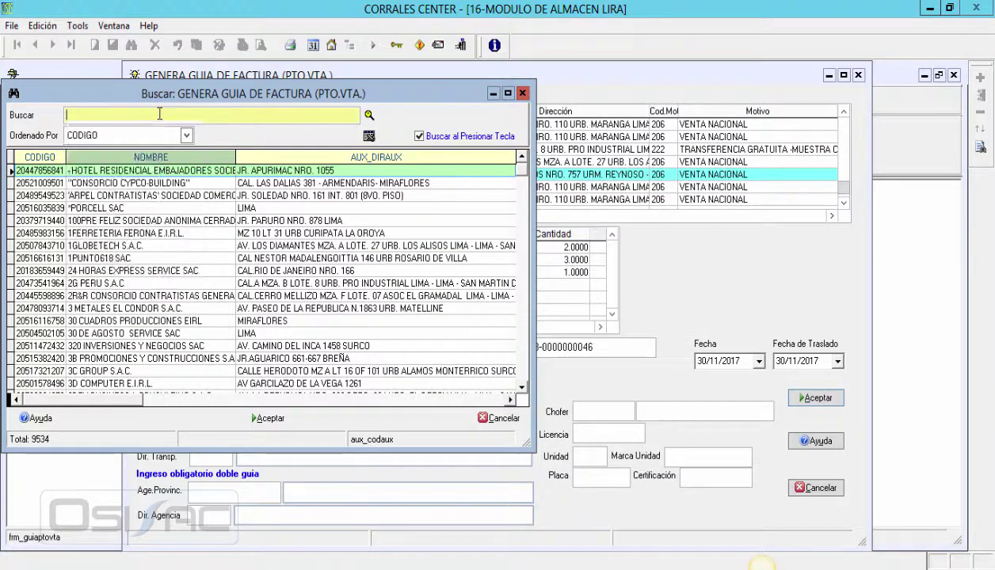
text(p)
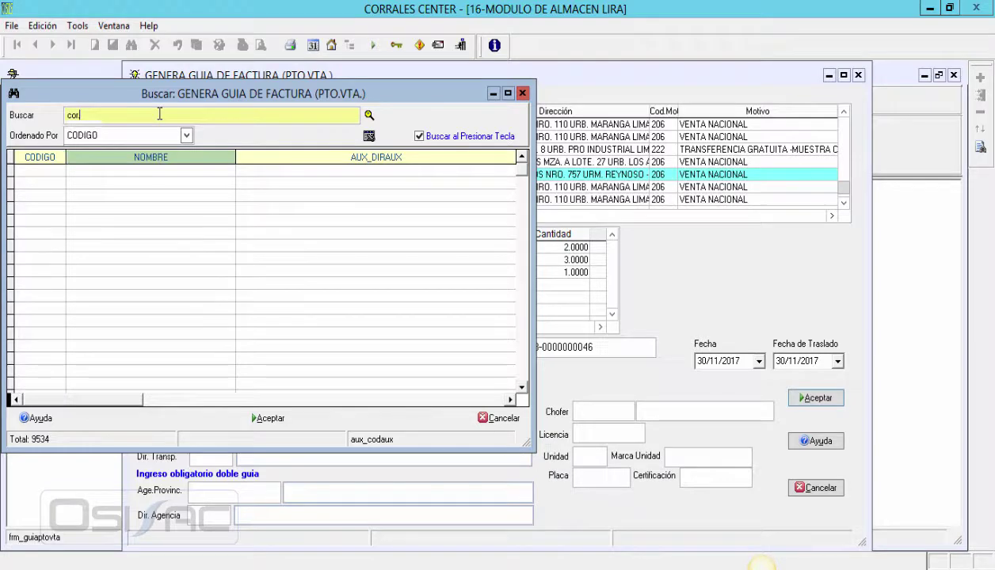
text(. de)
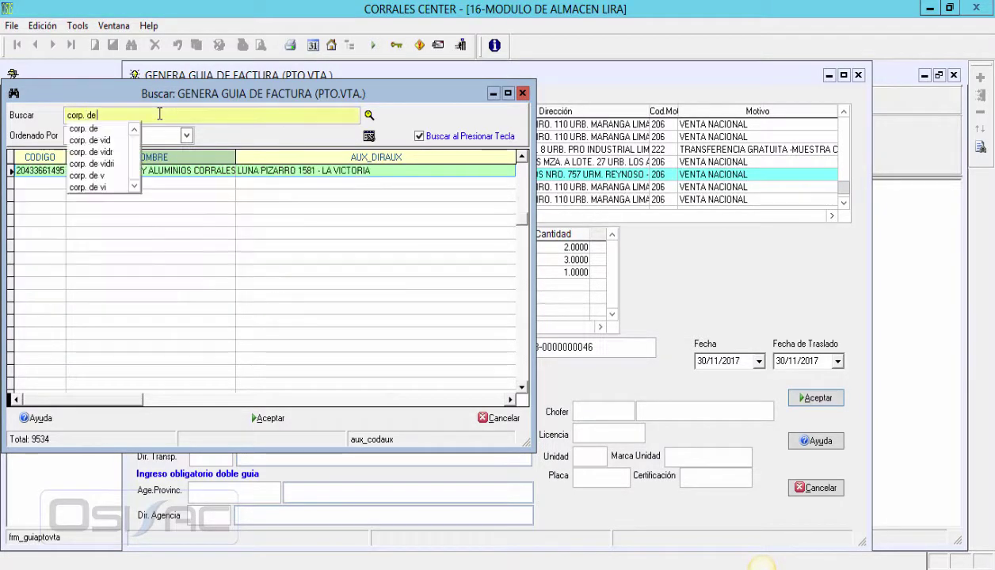
key(Return)
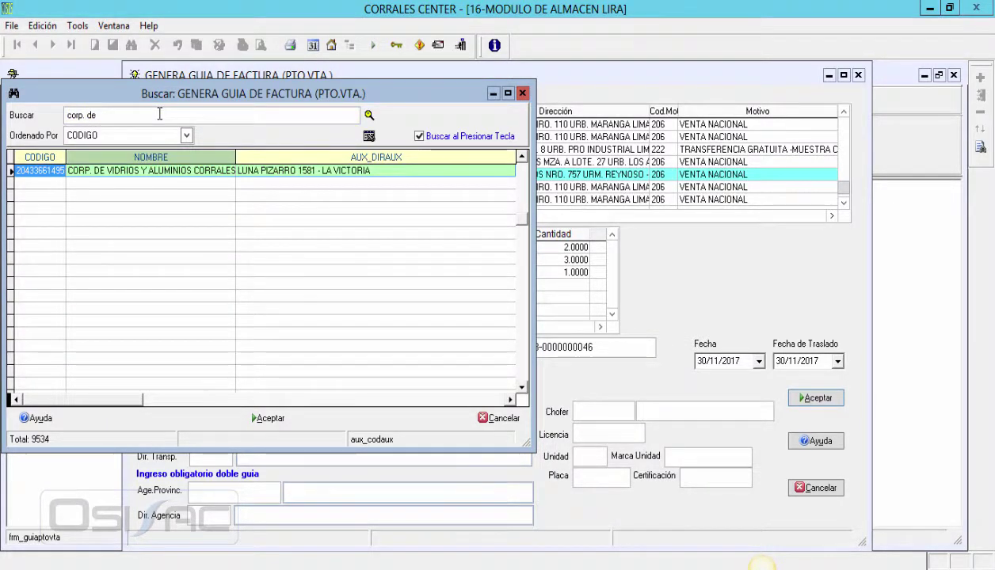
key(Return)
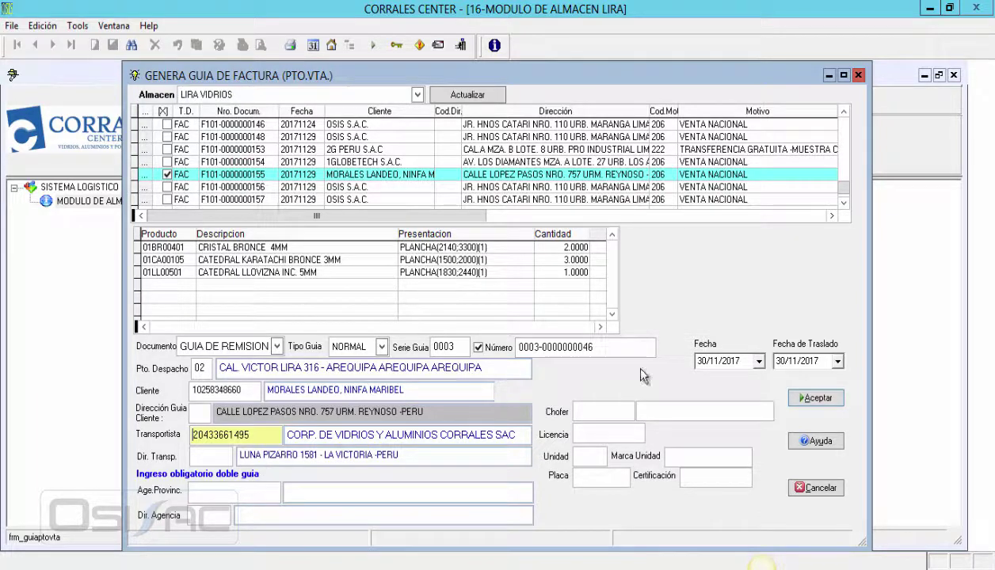
- Assign the driver with code 002 and transport unit 003, the CAMION MITSUBISHI FUSO CANTER TURBO
double_click(611, 412)
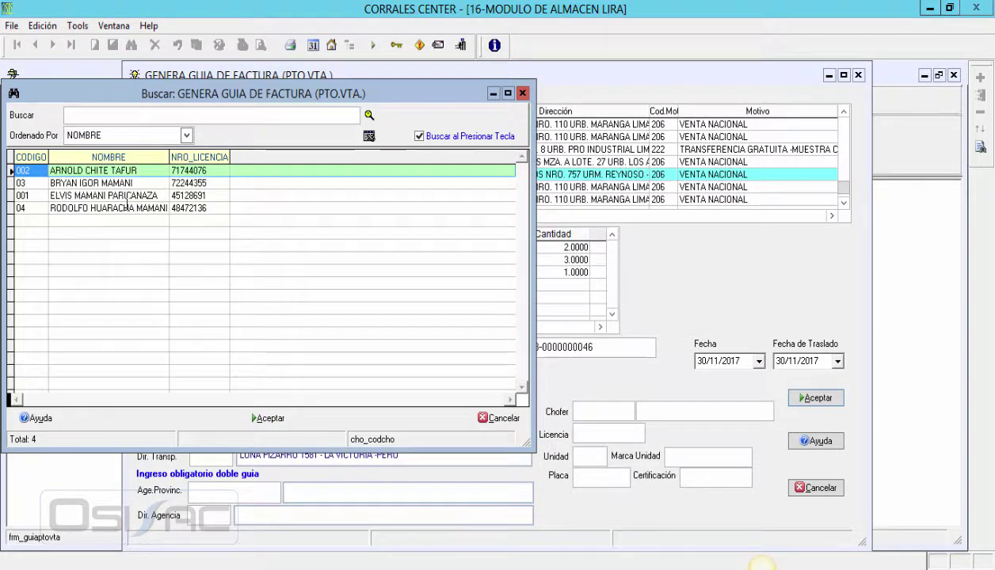
click(106, 174)
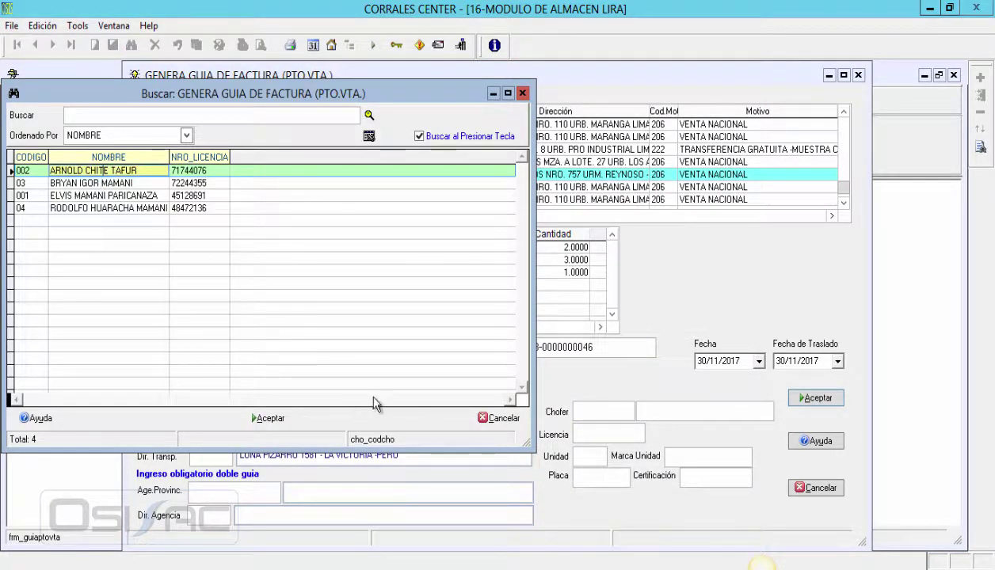
click(269, 418)
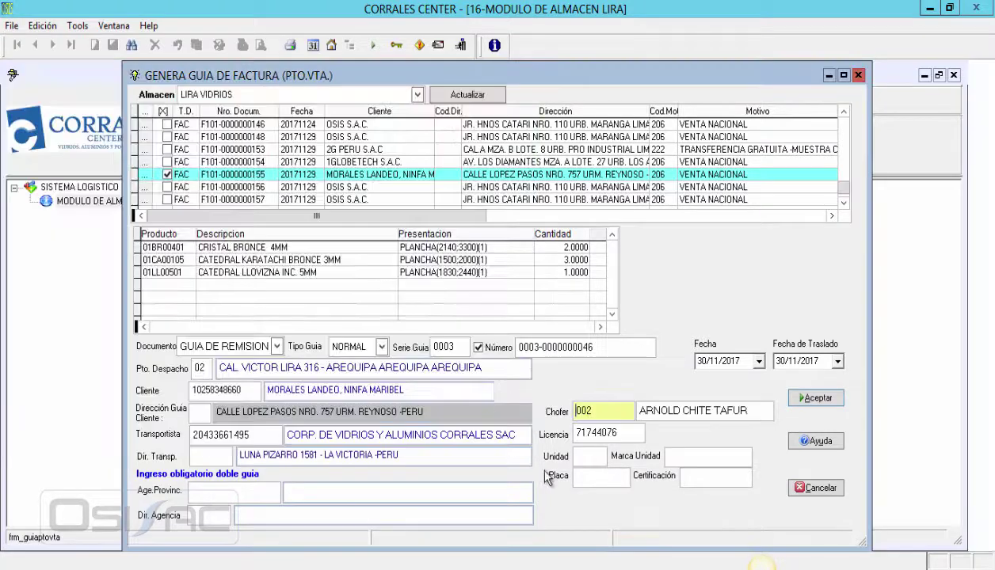
double_click(595, 464)
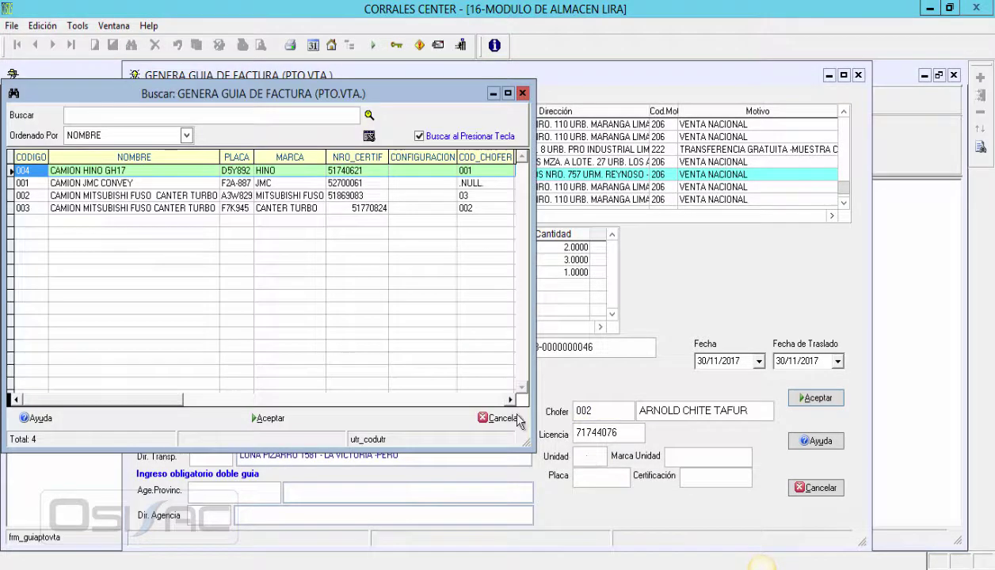
double_click(121, 208)
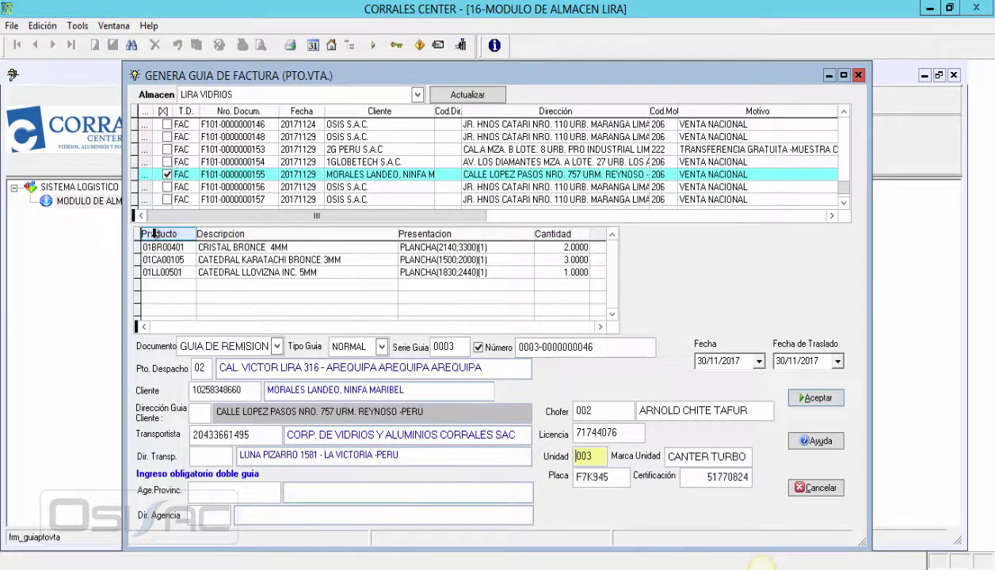
- Generate the remission guide, agree to print the generated documents, and close the print dialog
click(819, 400)
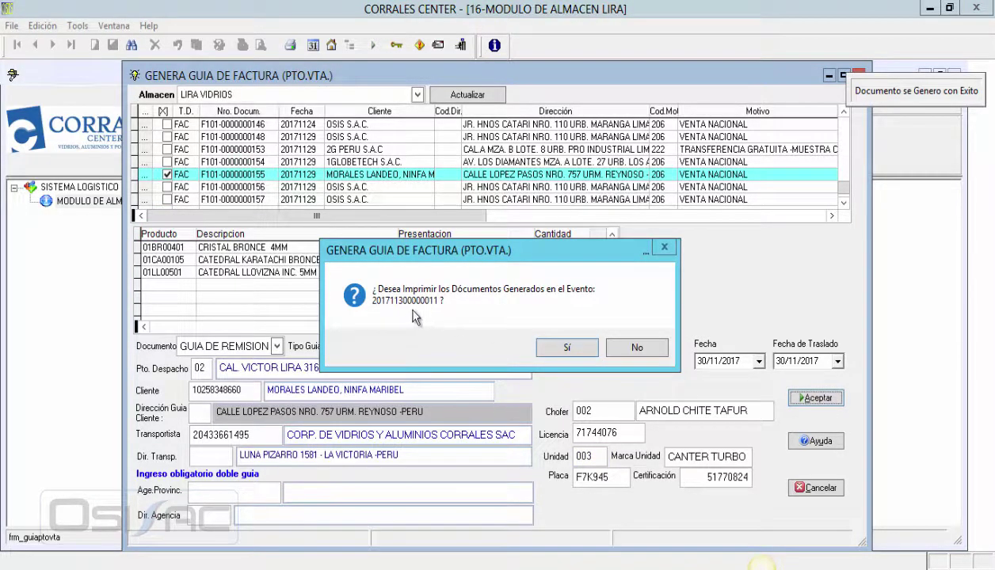
click(560, 350)
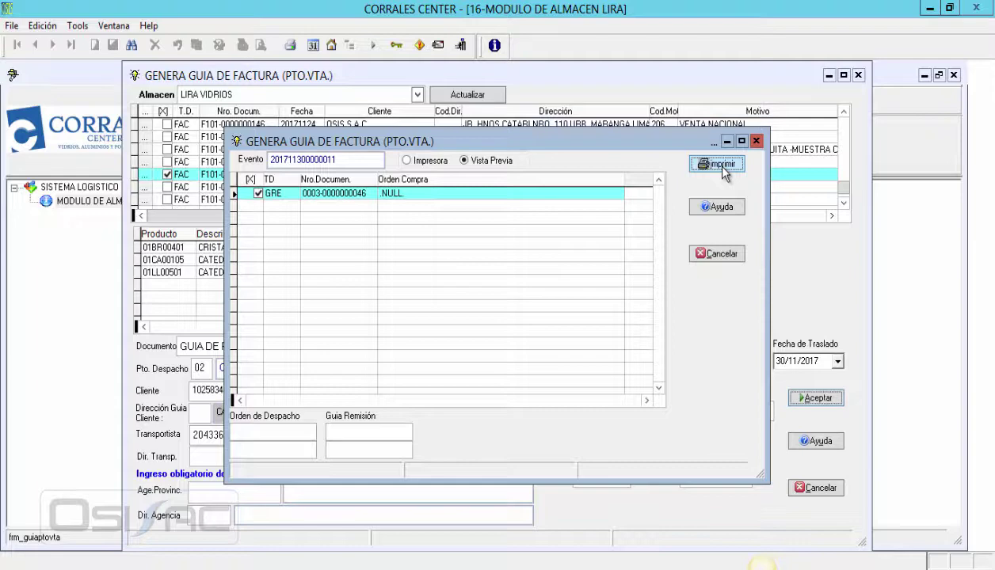
click(698, 254)
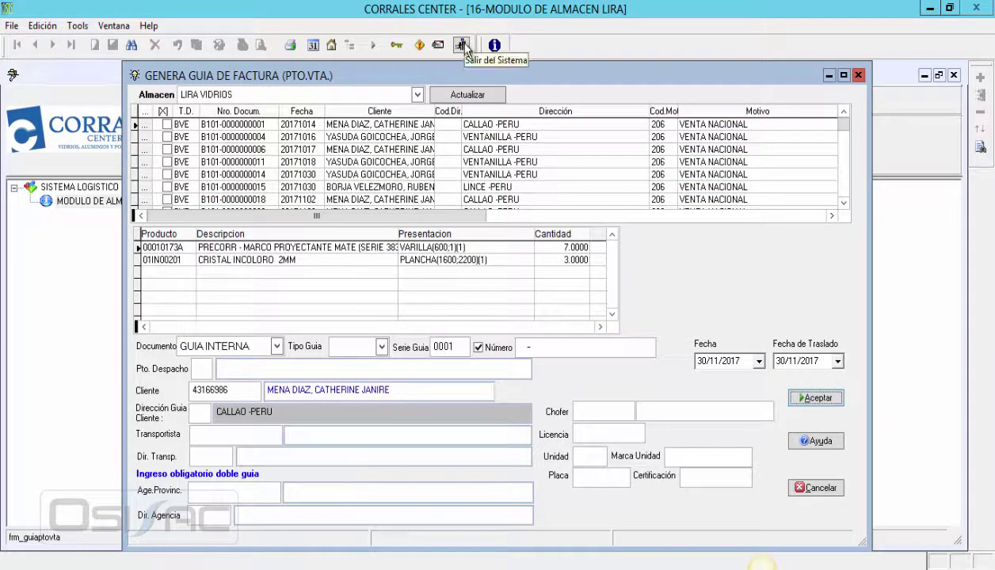
click(270, 187)
scroll(321, 190, down, 5)
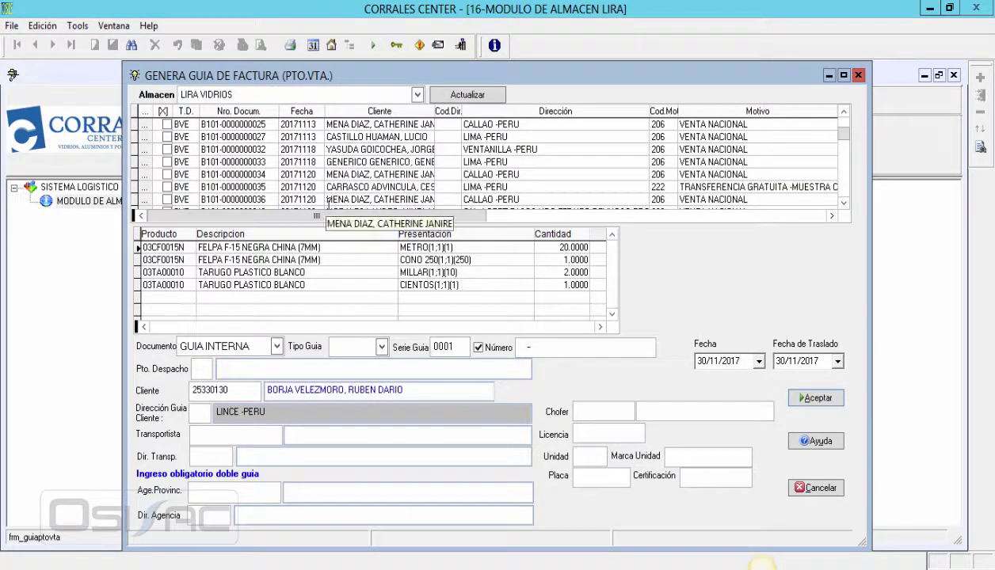
scroll(328, 203, down, 10)
scroll(329, 202, down, 4)
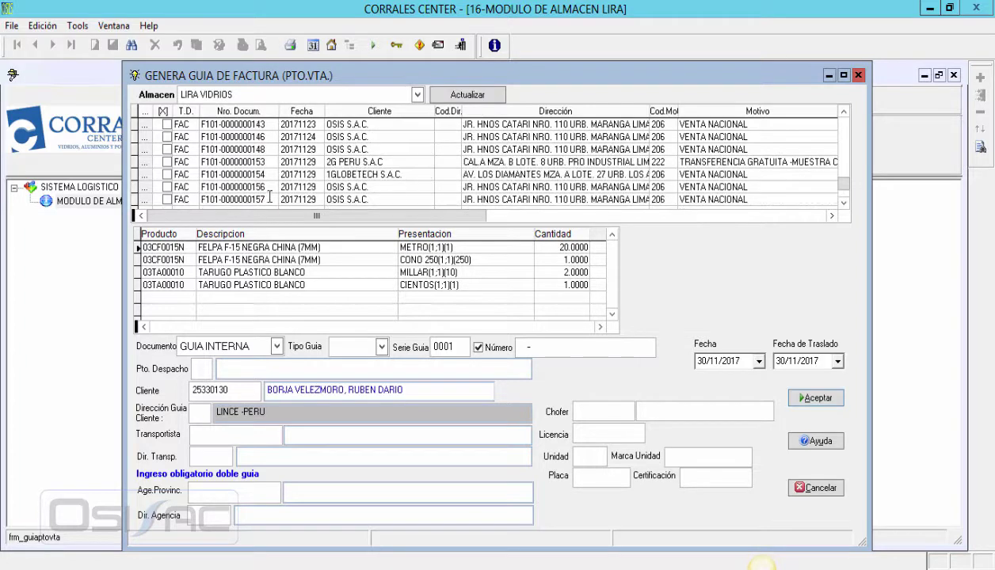
click(329, 199)
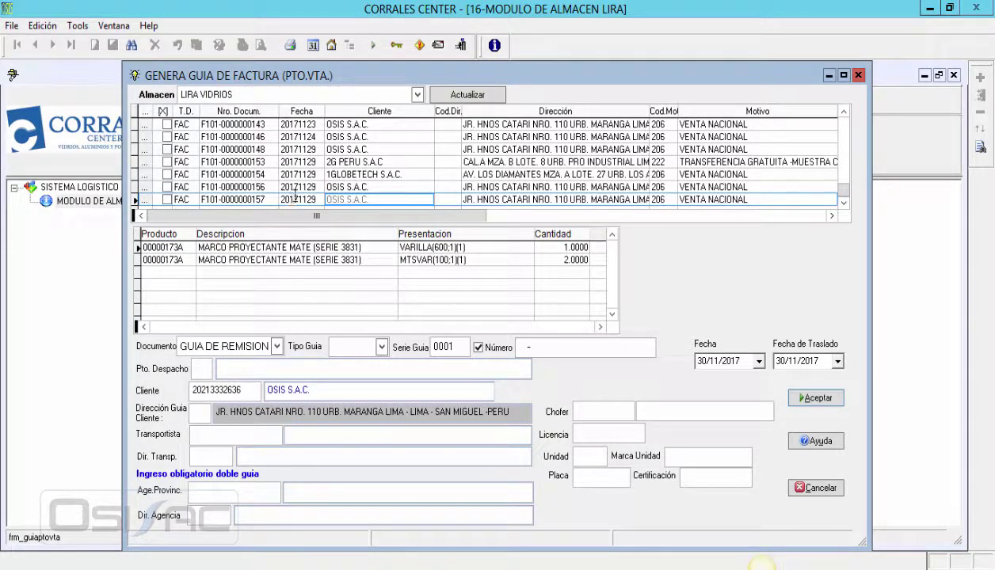
click(342, 174)
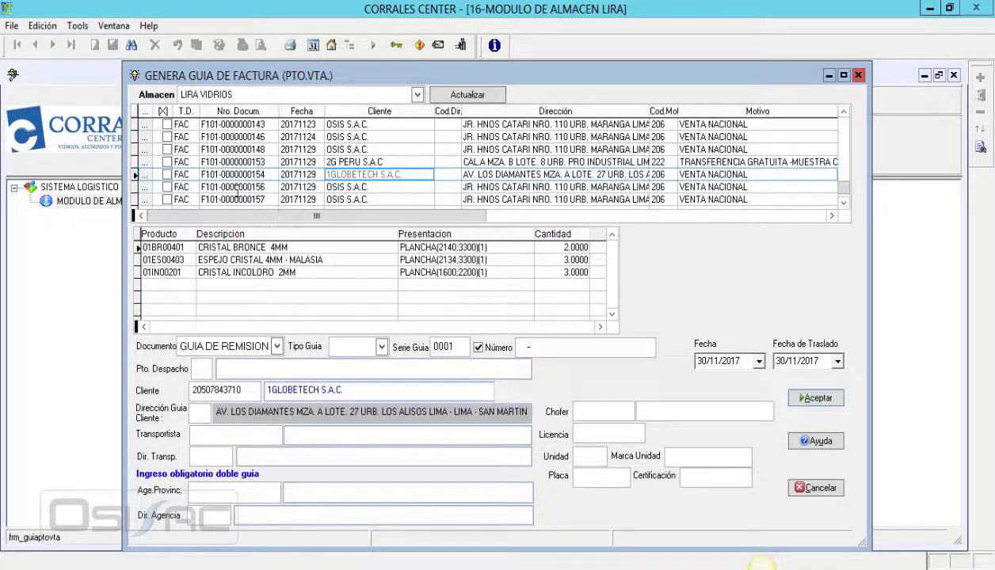
click(167, 175)
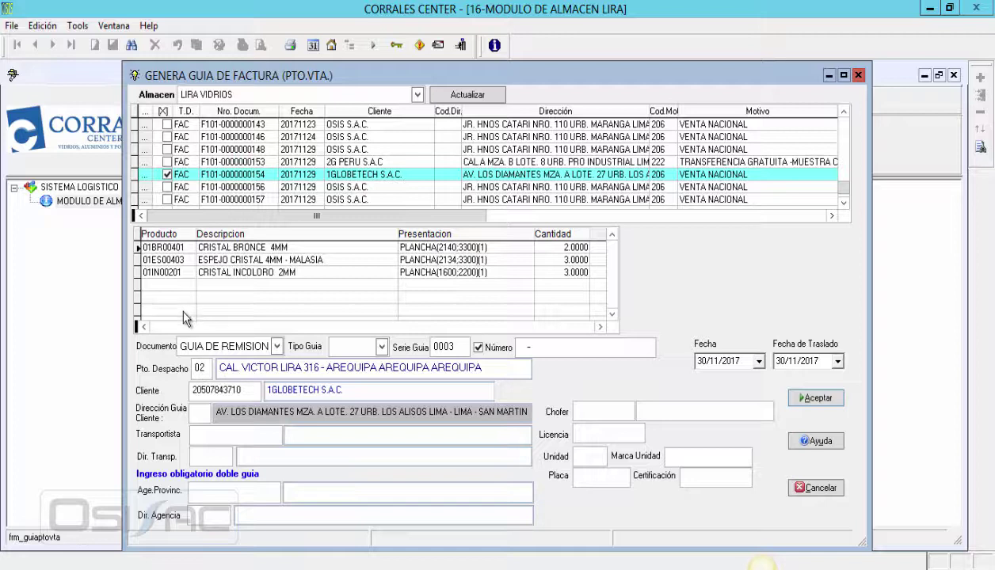
- Set the guide type to DOBLE and re-enable the Número option to assign the guide number
click(381, 347)
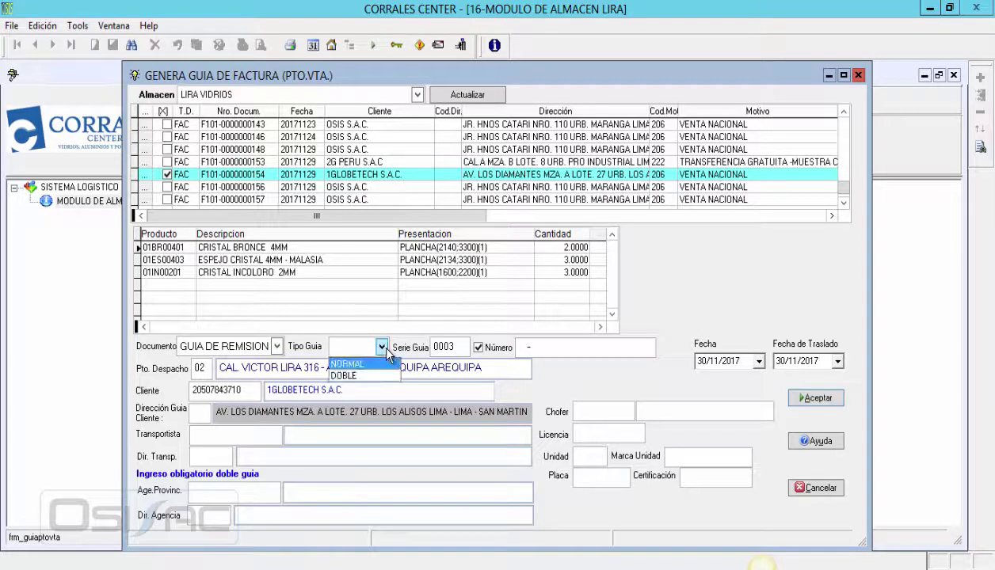
click(370, 375)
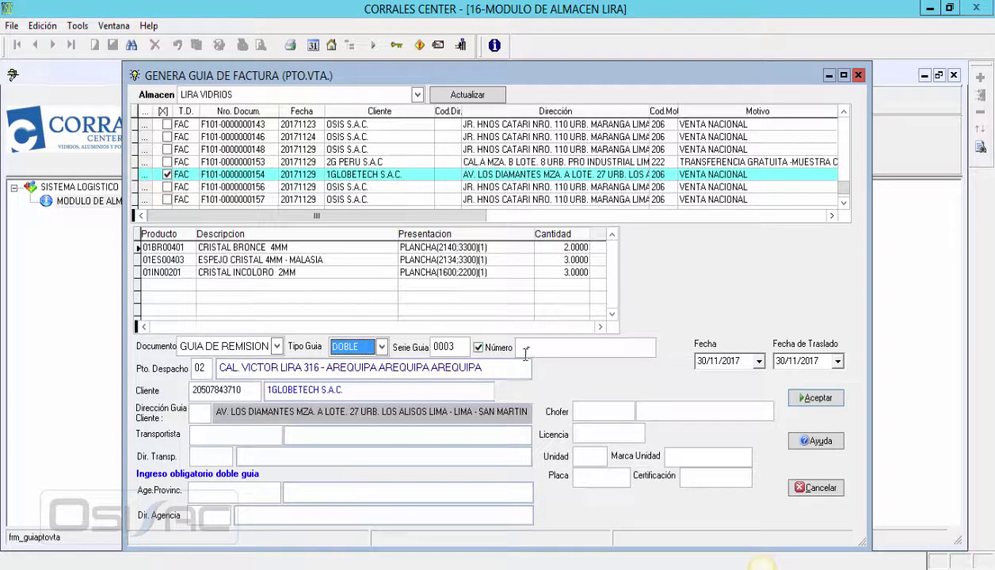
click(479, 348)
click(478, 348)
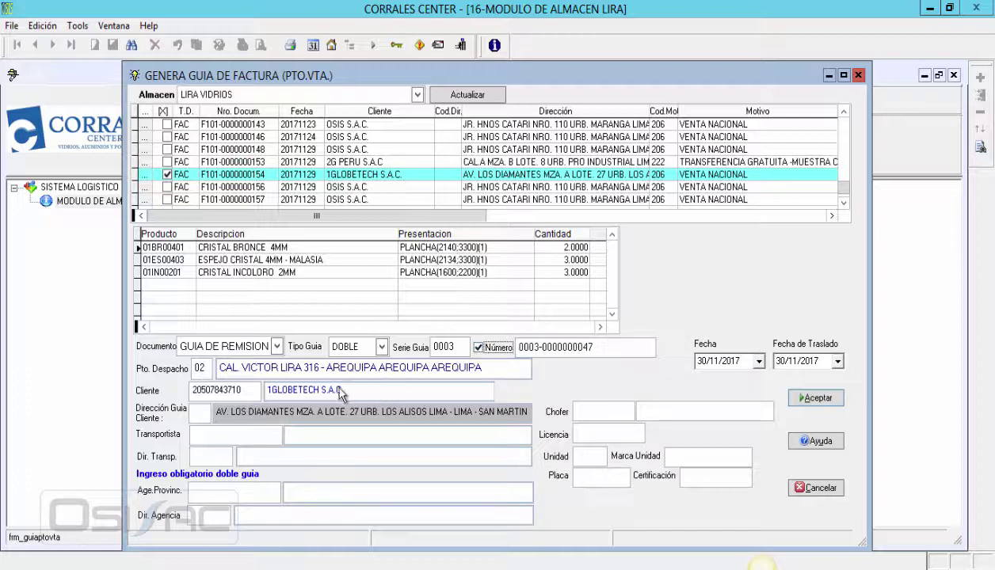
- Look up the carrier by name with "corp. de" and assign CORP. DE VIDRIOS Y ALUMINIOS CORRALES SAC as Transportista
click(236, 434)
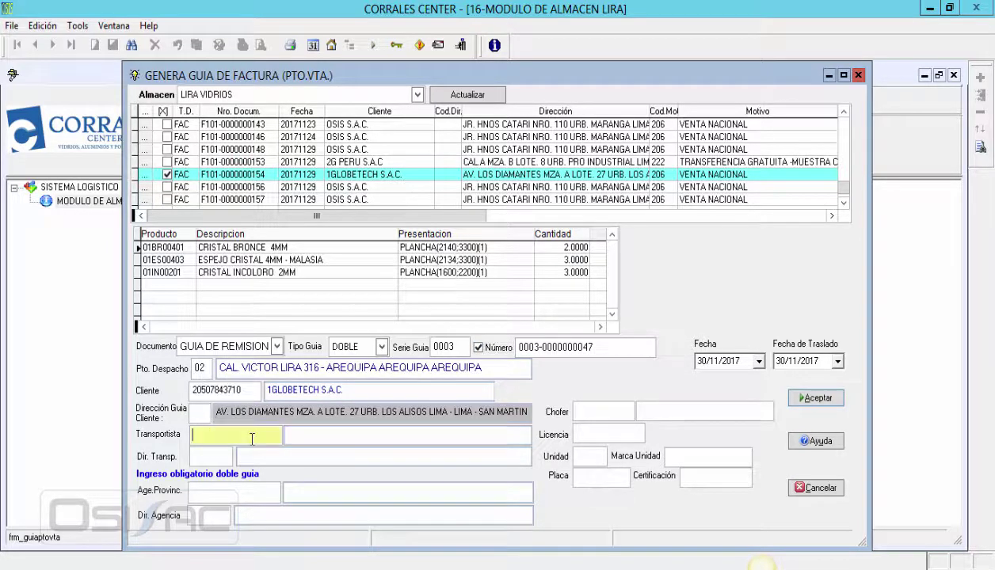
double_click(224, 432)
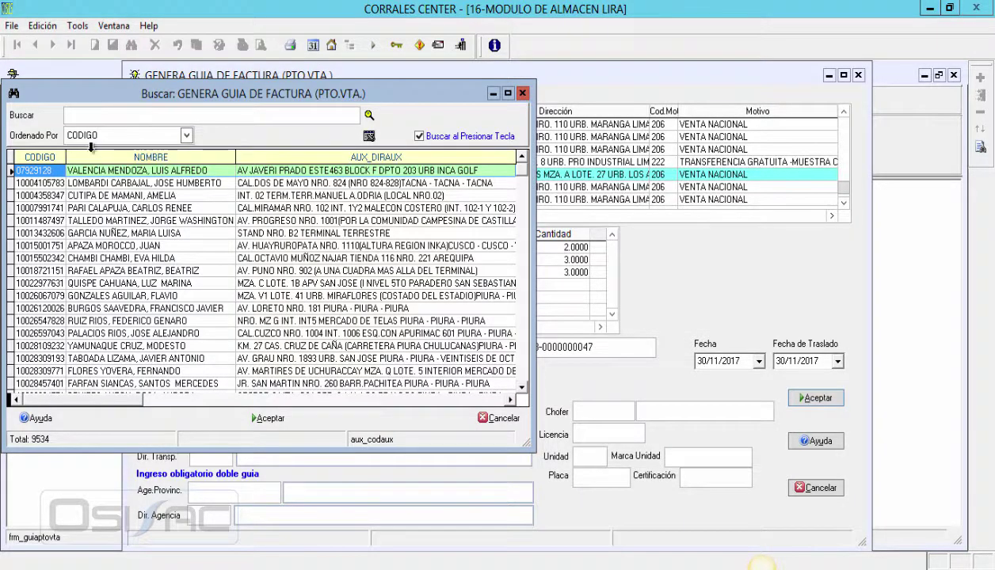
click(90, 158)
double_click(103, 115)
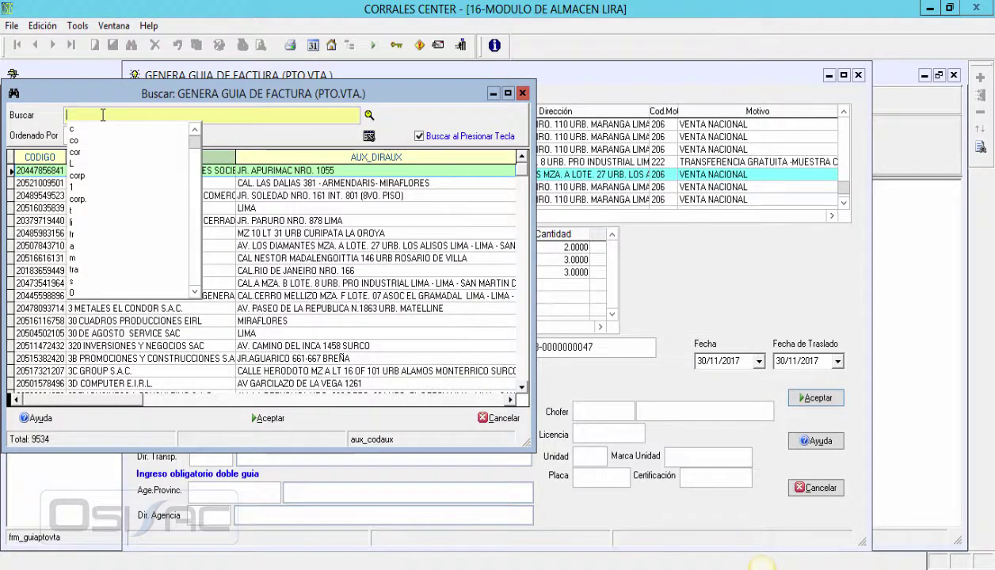
text(corp)
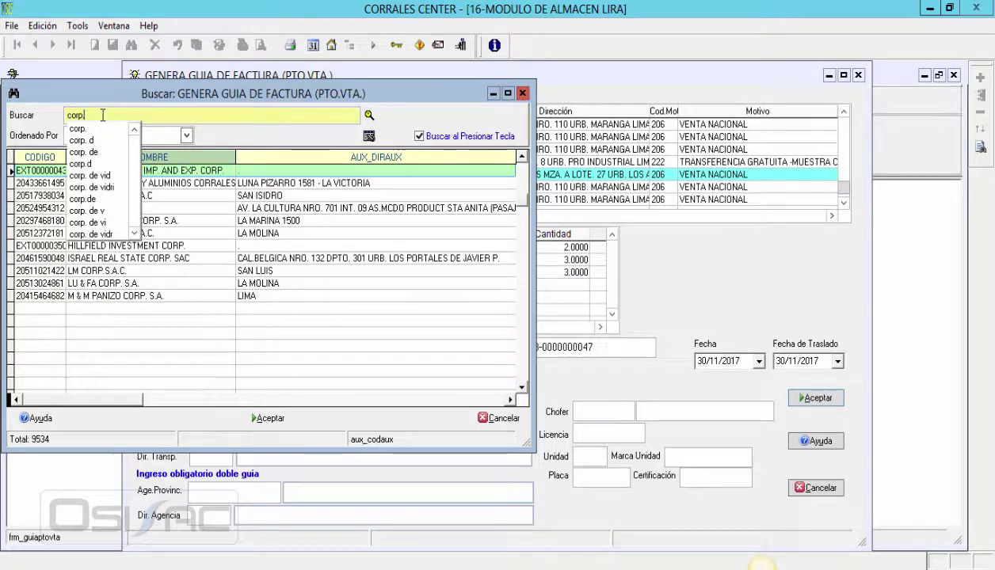
text(. de)
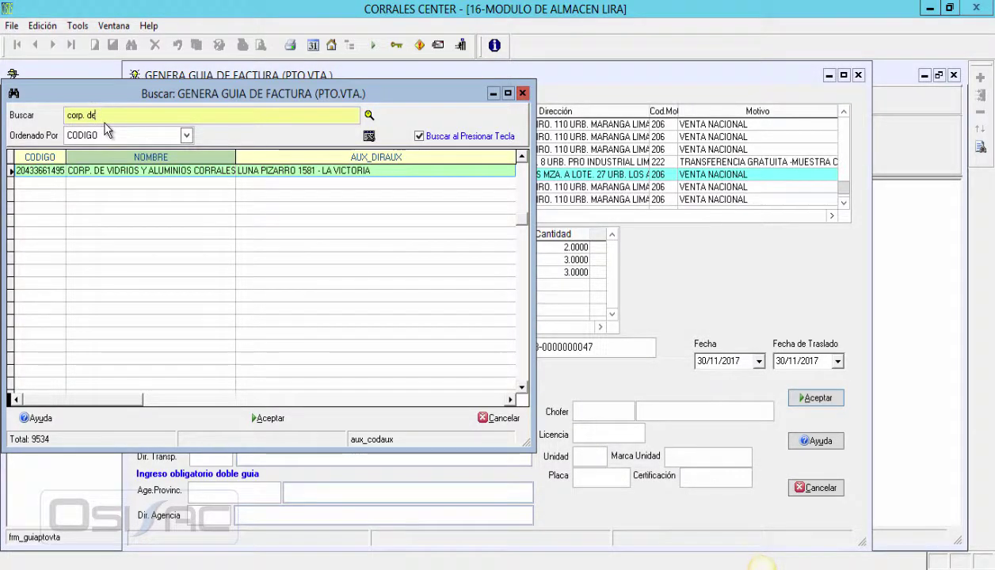
key(Return)
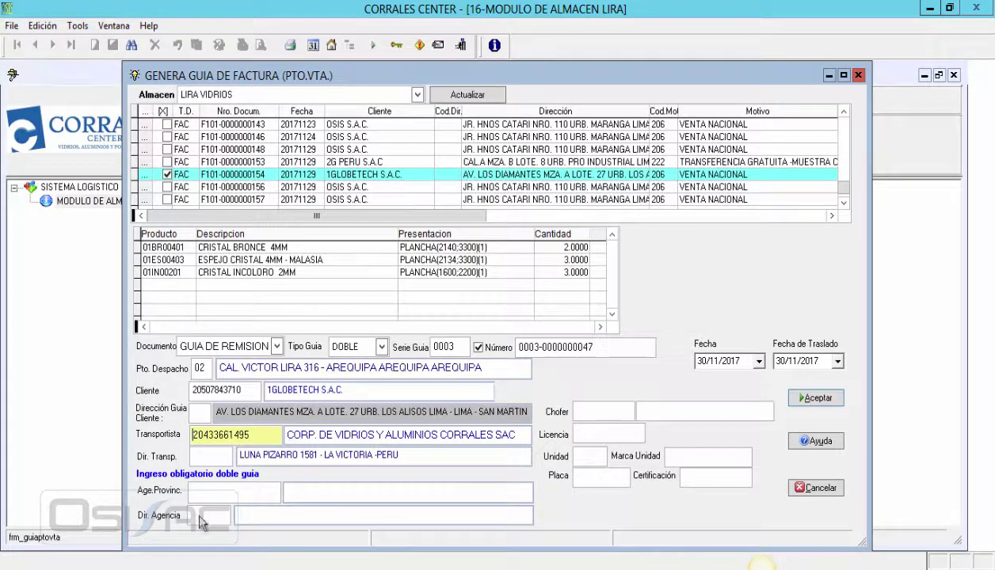
- Open the search list for the provincial agency required by the double guide and sort it by NOMBRE
click(235, 495)
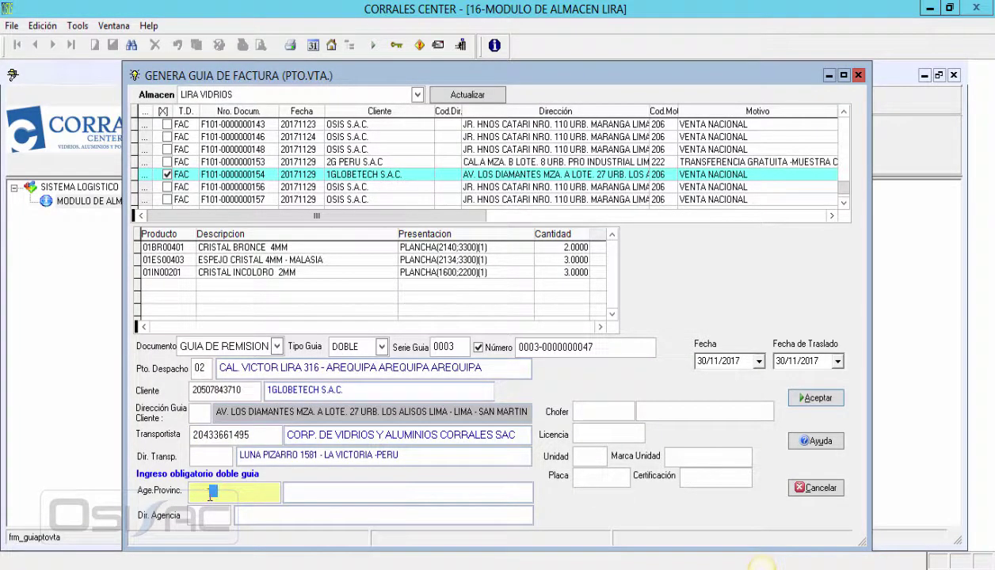
double_click(210, 493)
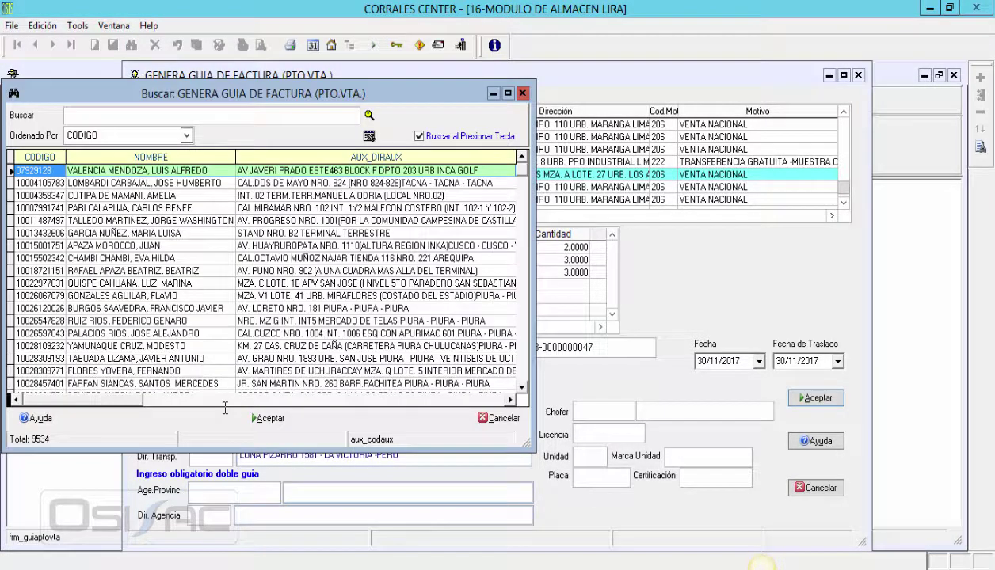
click(127, 157)
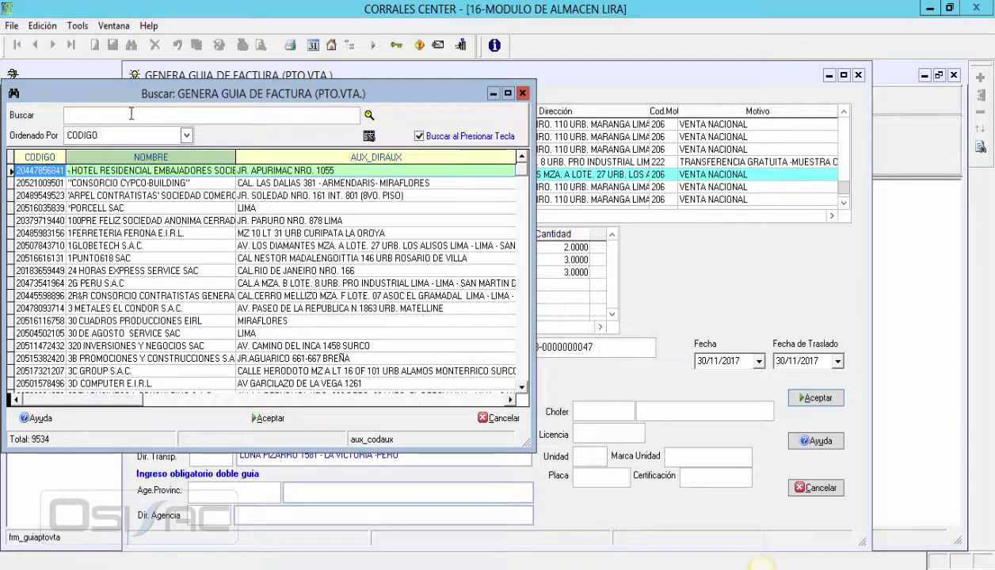
double_click(132, 114)
text(express)
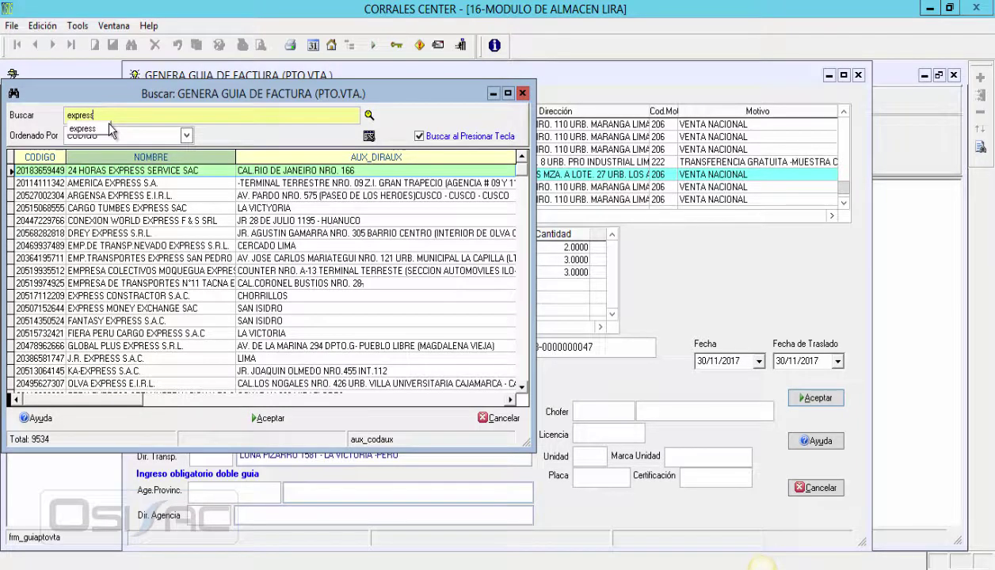
key(BackSpace)
key(BackSpace)
key(BackSpace)
key(BackSpace)
key(BackSpace)
key(BackSpace)
key(BackSpace)
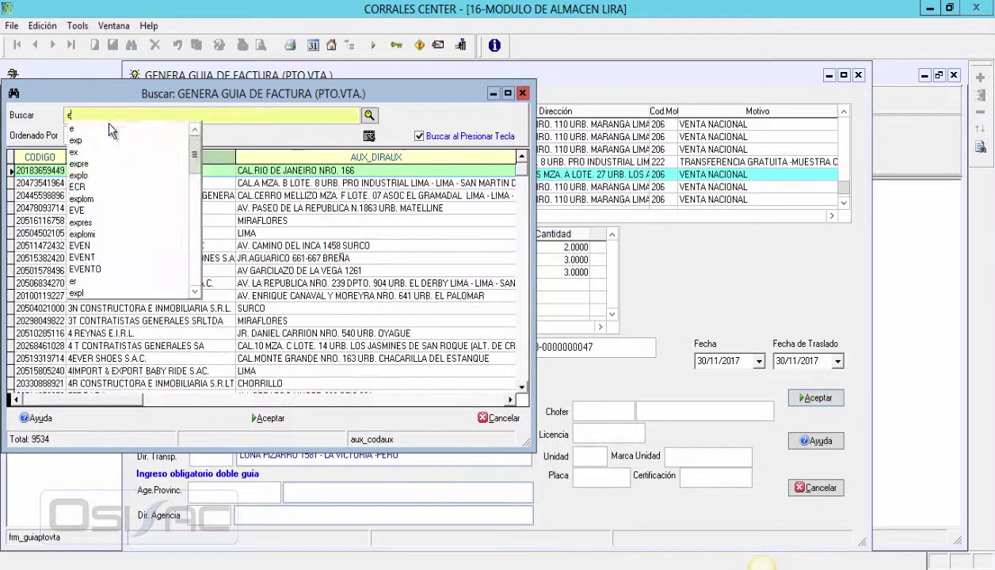
key(Escape)
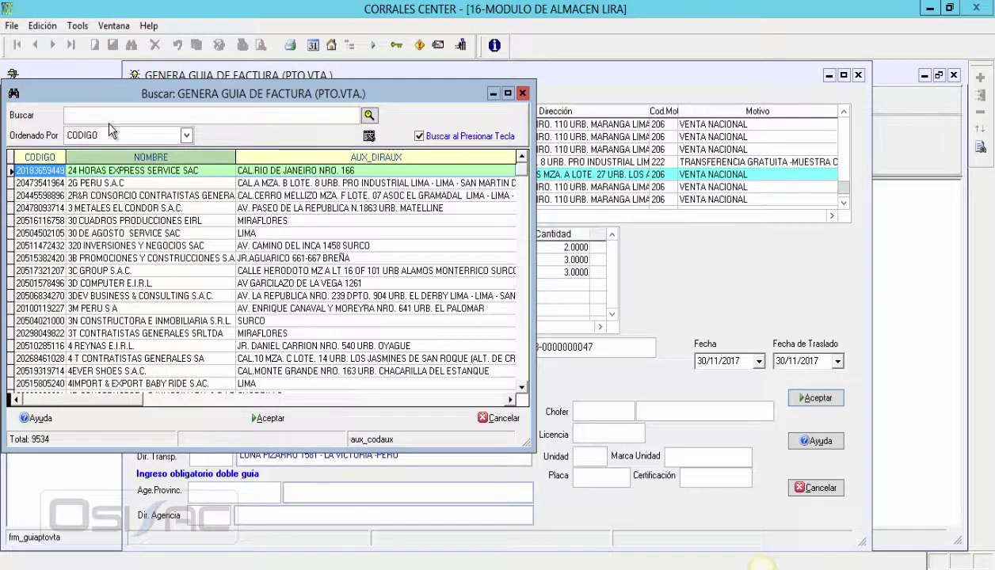
- Search the agency list for "transportes" and assign EMP. DE TRANSPORTES PROGRESO S.A. as the provincial agency
click(122, 119)
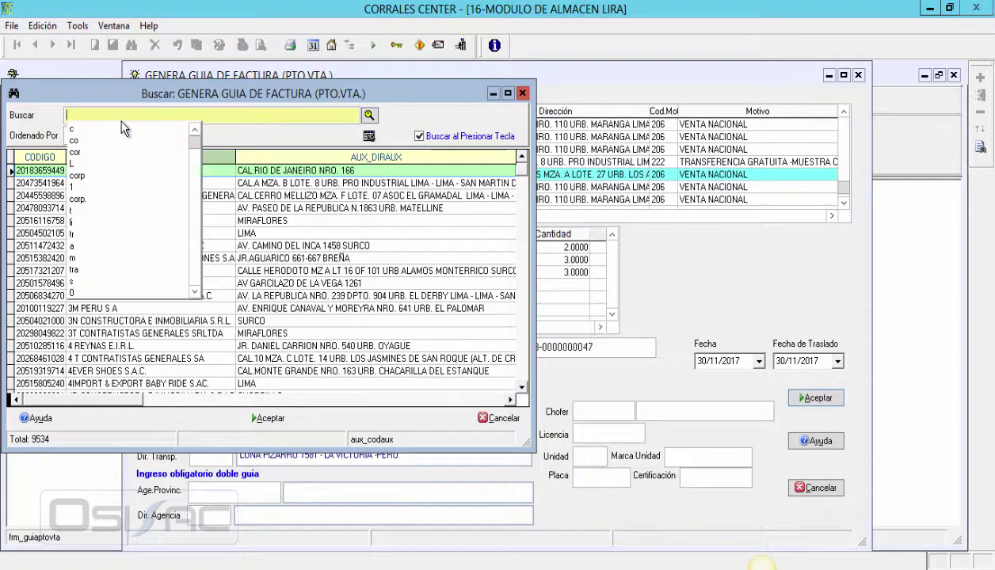
text(transport)
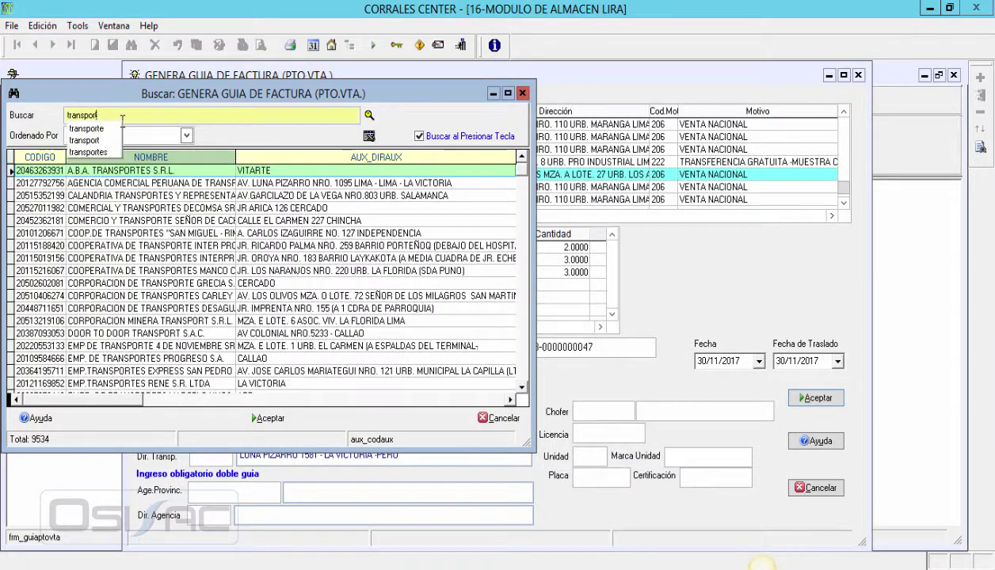
text(es)
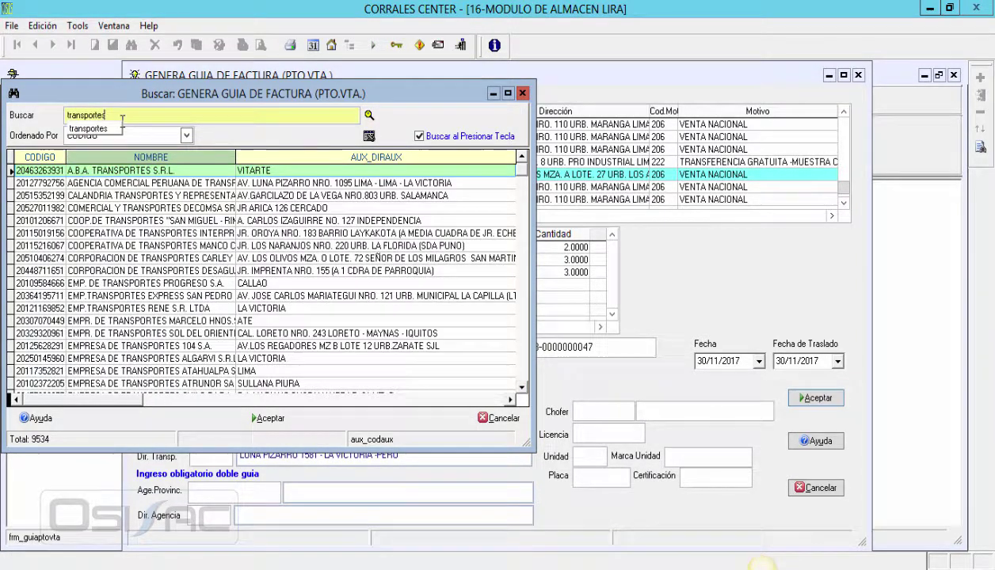
click(203, 282)
click(204, 283)
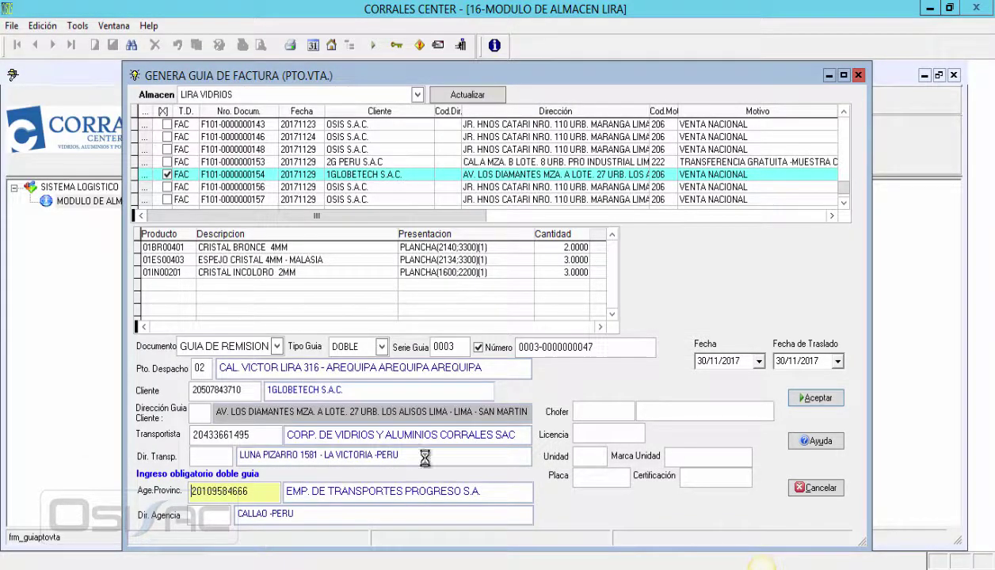
- Assign the driver with code 001 and transport unit 002, the CAMION MITSUBISHI FUSO CANTER TURBO
click(605, 413)
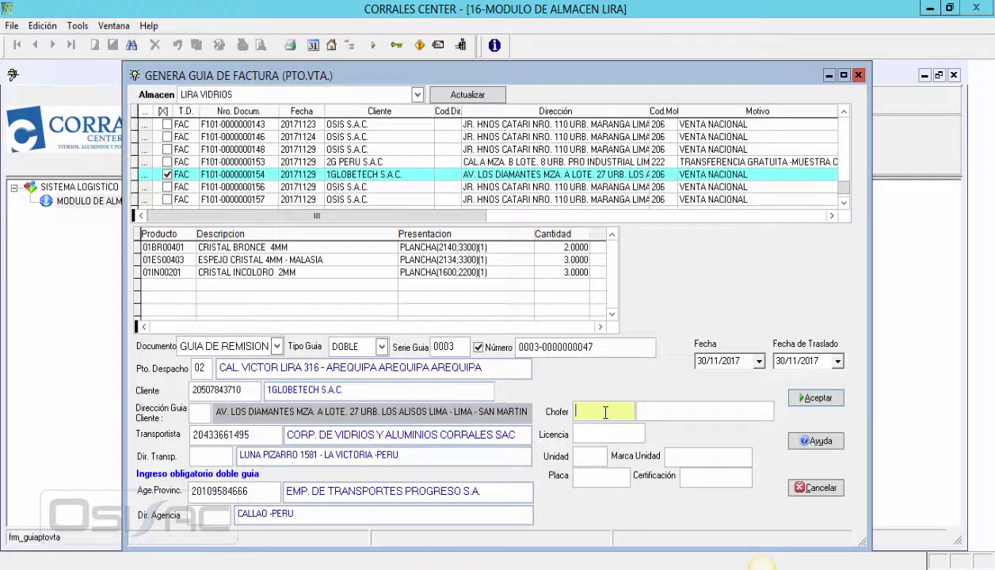
double_click(604, 413)
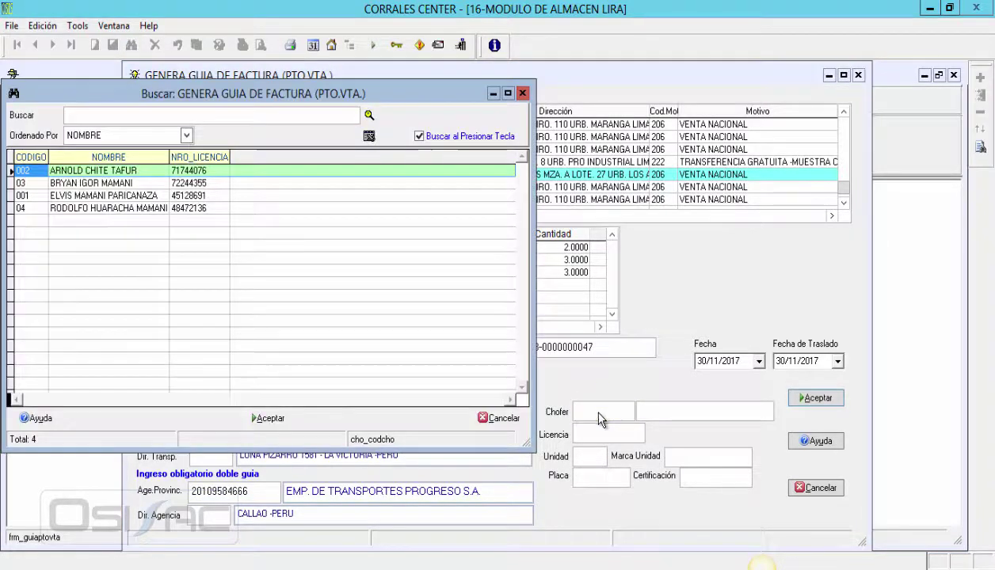
click(77, 195)
click(264, 418)
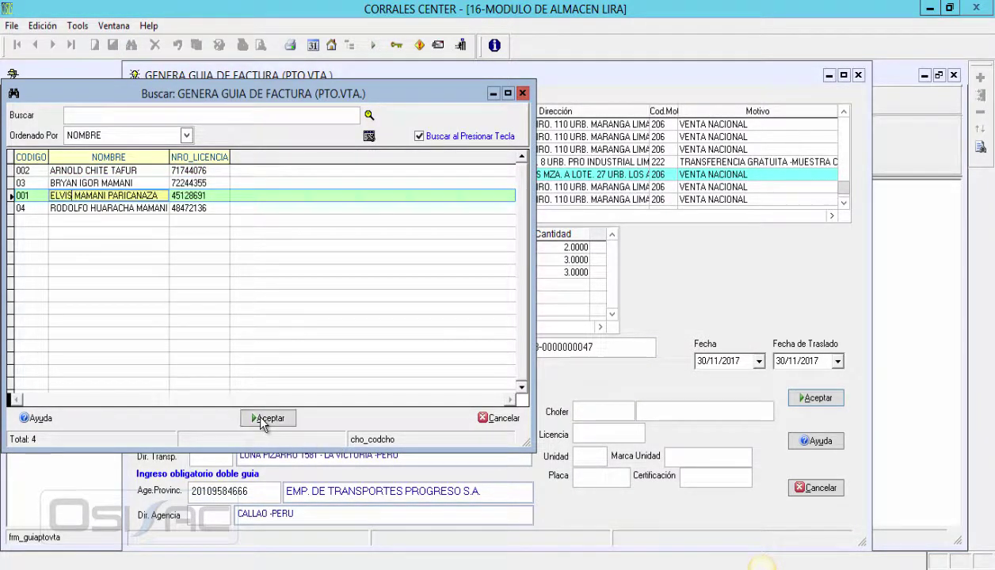
double_click(600, 460)
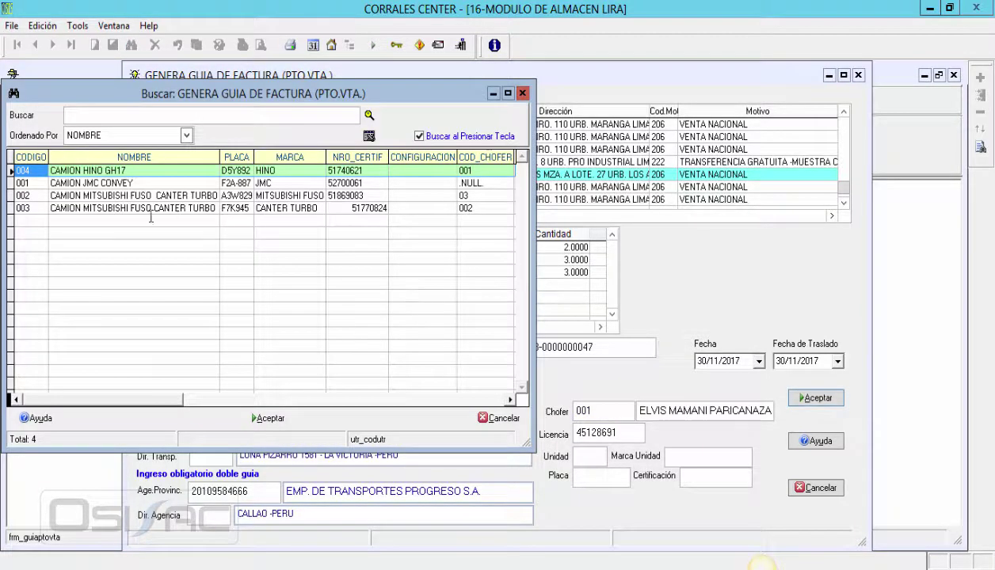
click(84, 196)
double_click(84, 195)
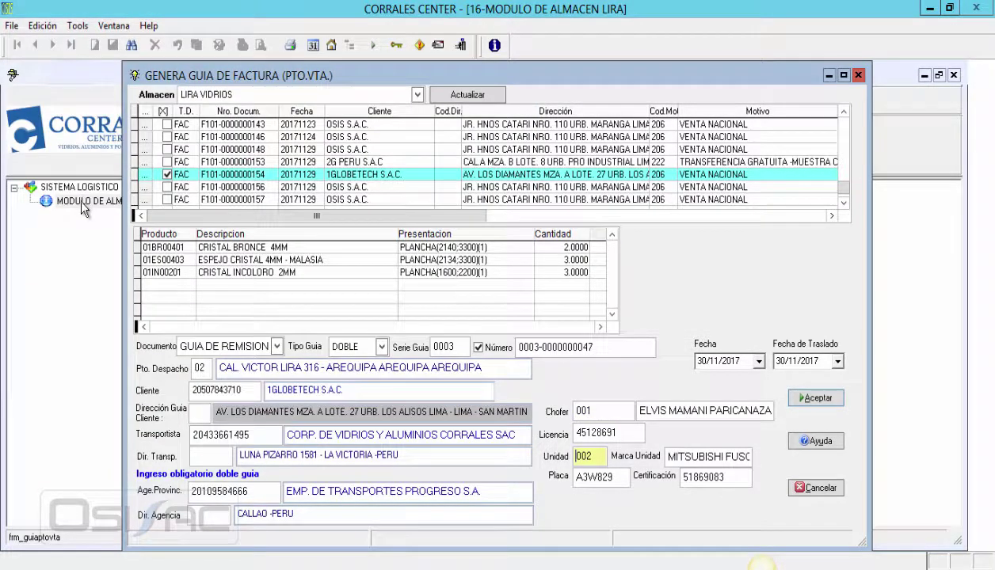
- Set the guide's transfer date (Fecha de Traslado) to 01/12/2017
click(781, 365)
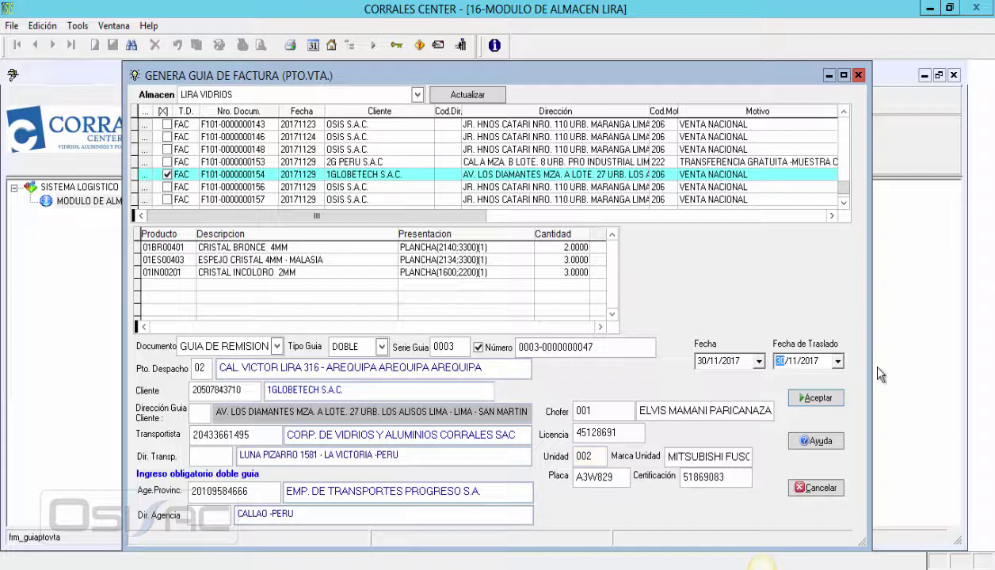
text(0112)
key(Tab)
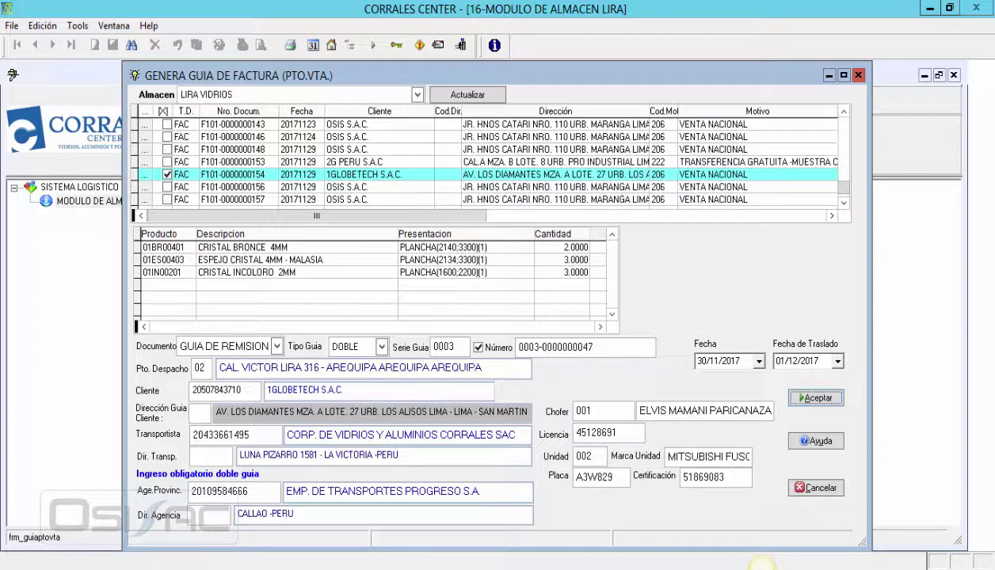
- Generate the double remission guide and print both generated documents with the Vista Previa option
click(812, 403)
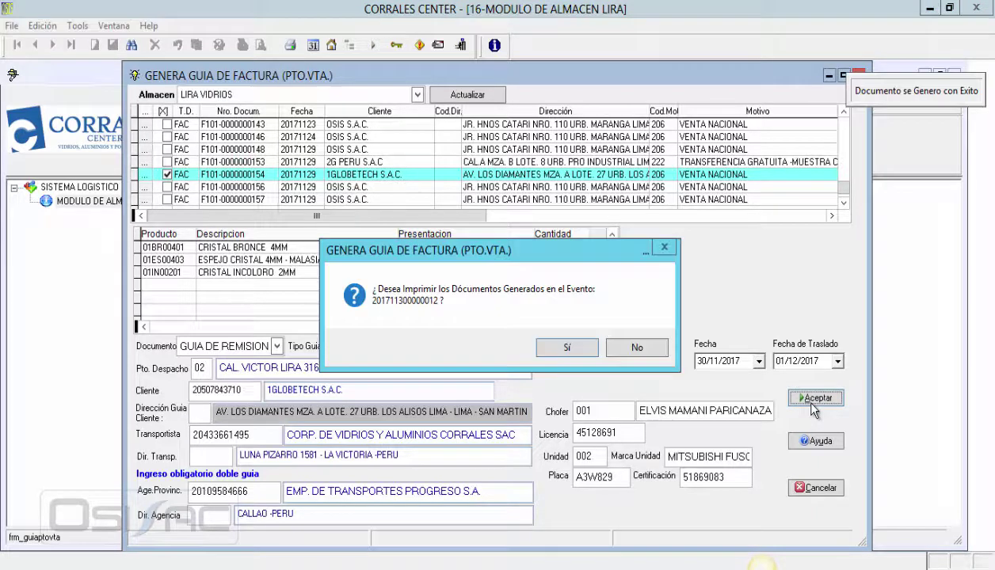
click(587, 349)
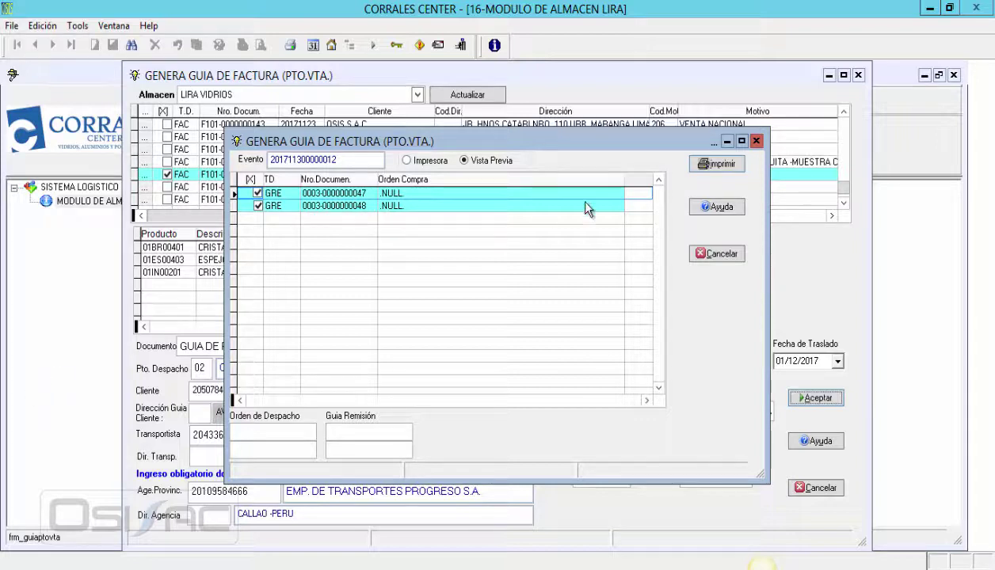
click(728, 168)
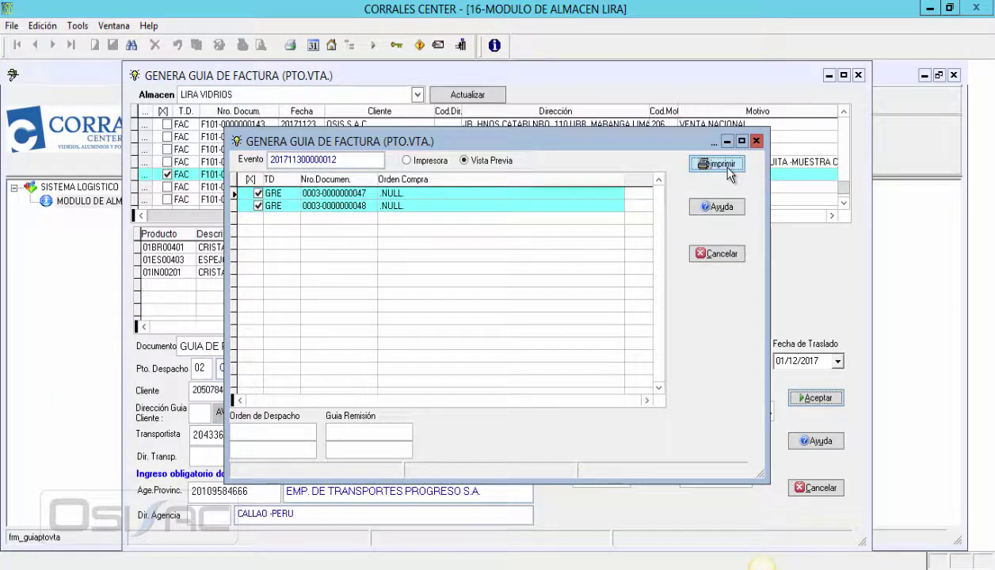
- Close the print dialog and exit the invoice guide generation form
click(719, 254)
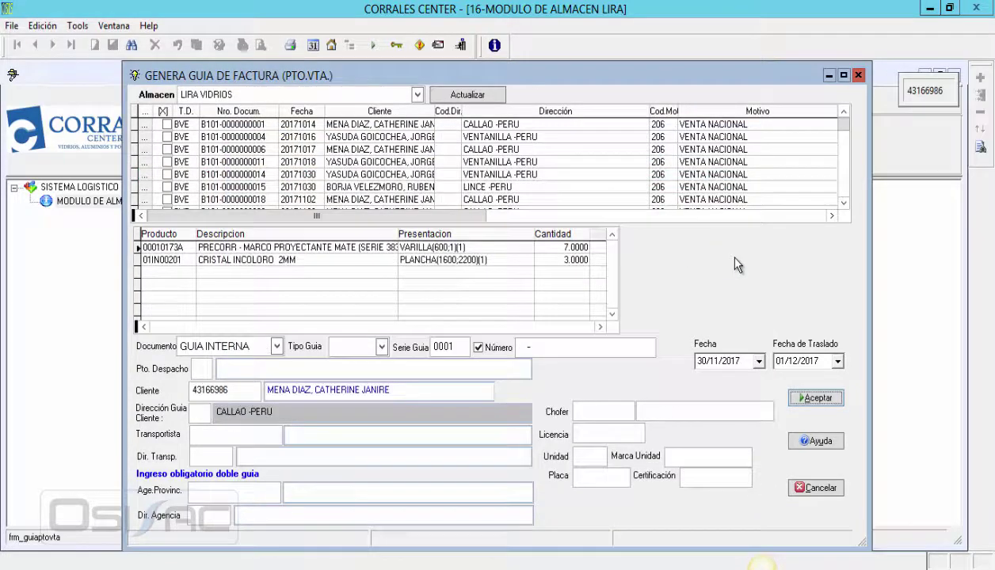
click(829, 489)
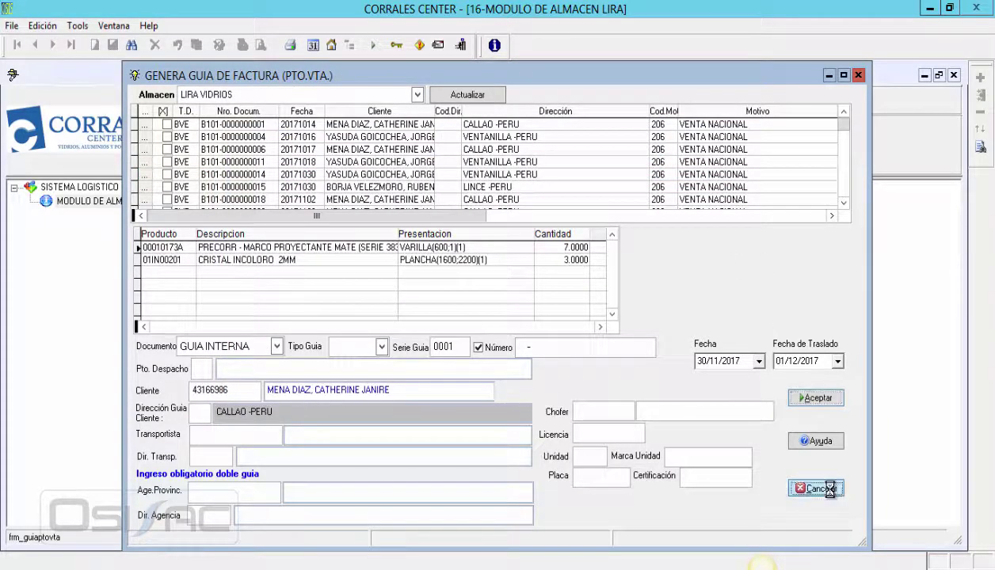